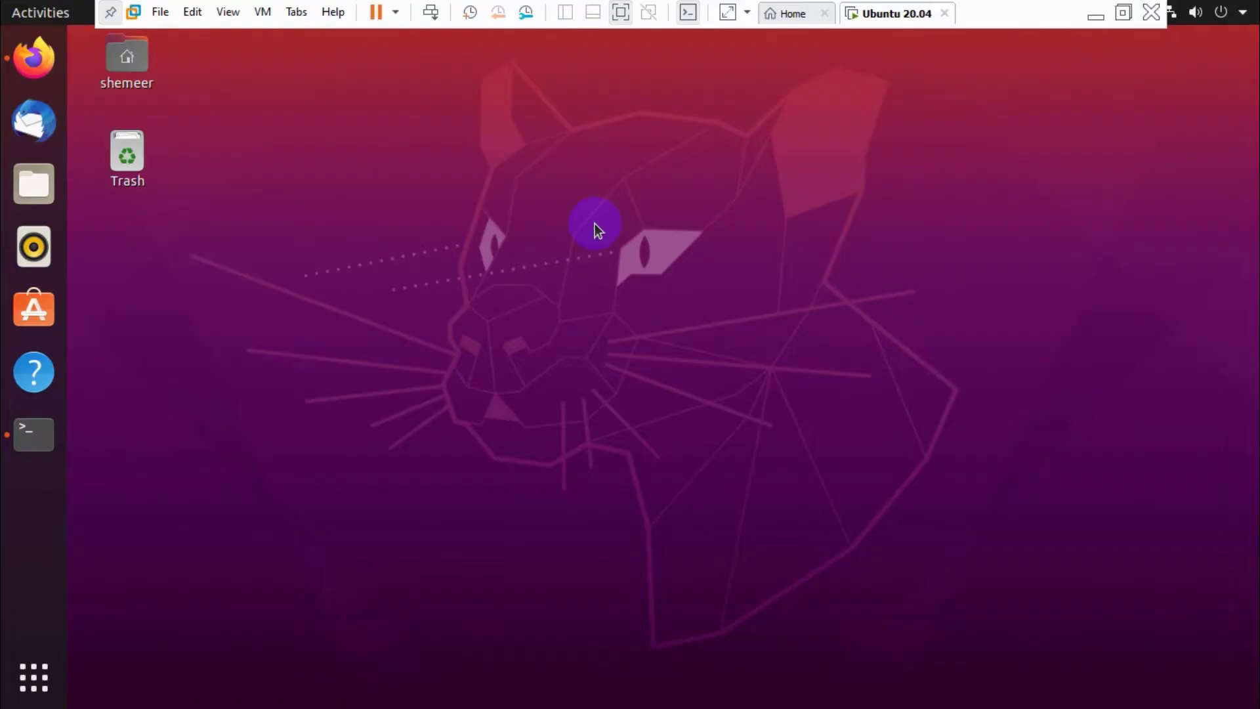
Open a terminal from the desktop menu, then run cd, cd / and cd to return home.
right_click(595, 225)
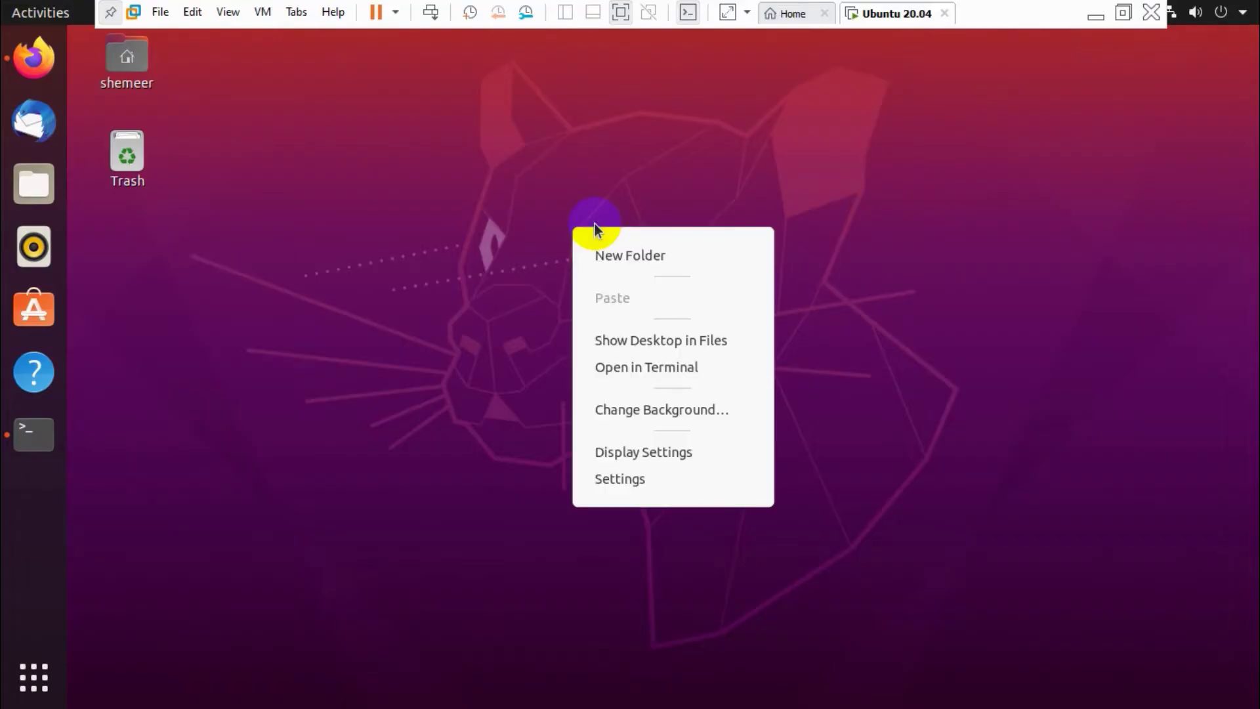
click(647, 370)
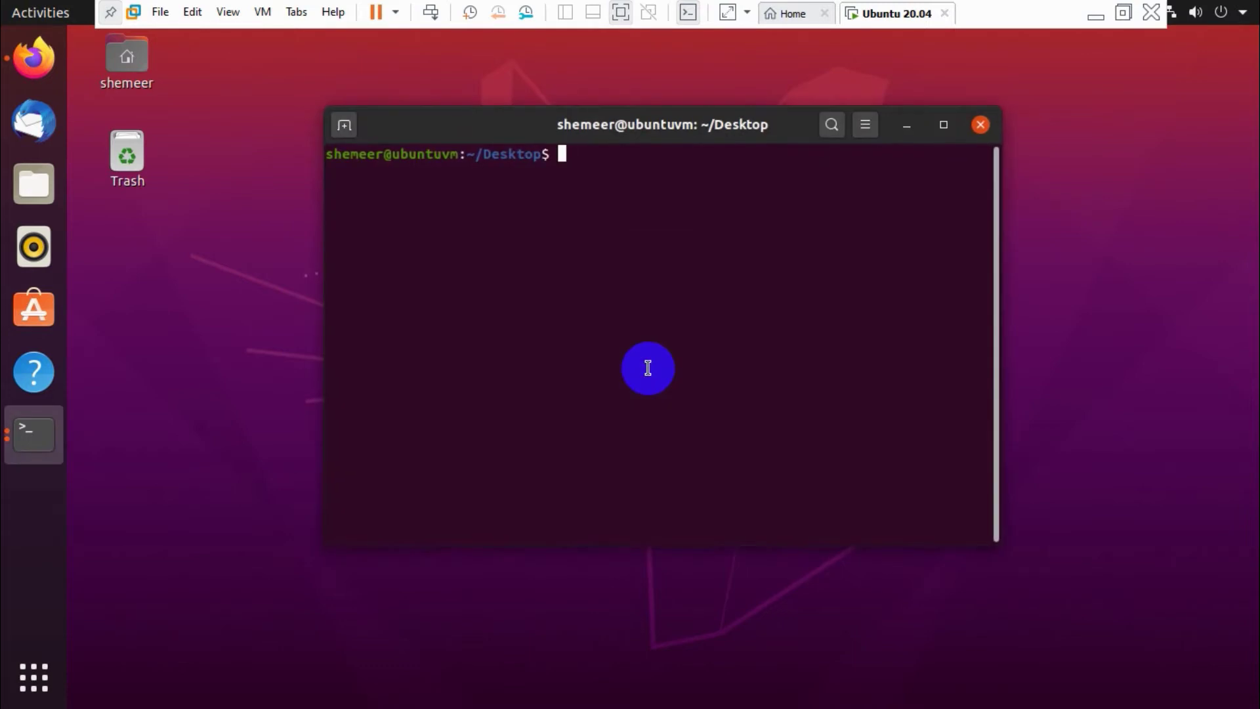
text(cd)
key(Return)
text(cd /)
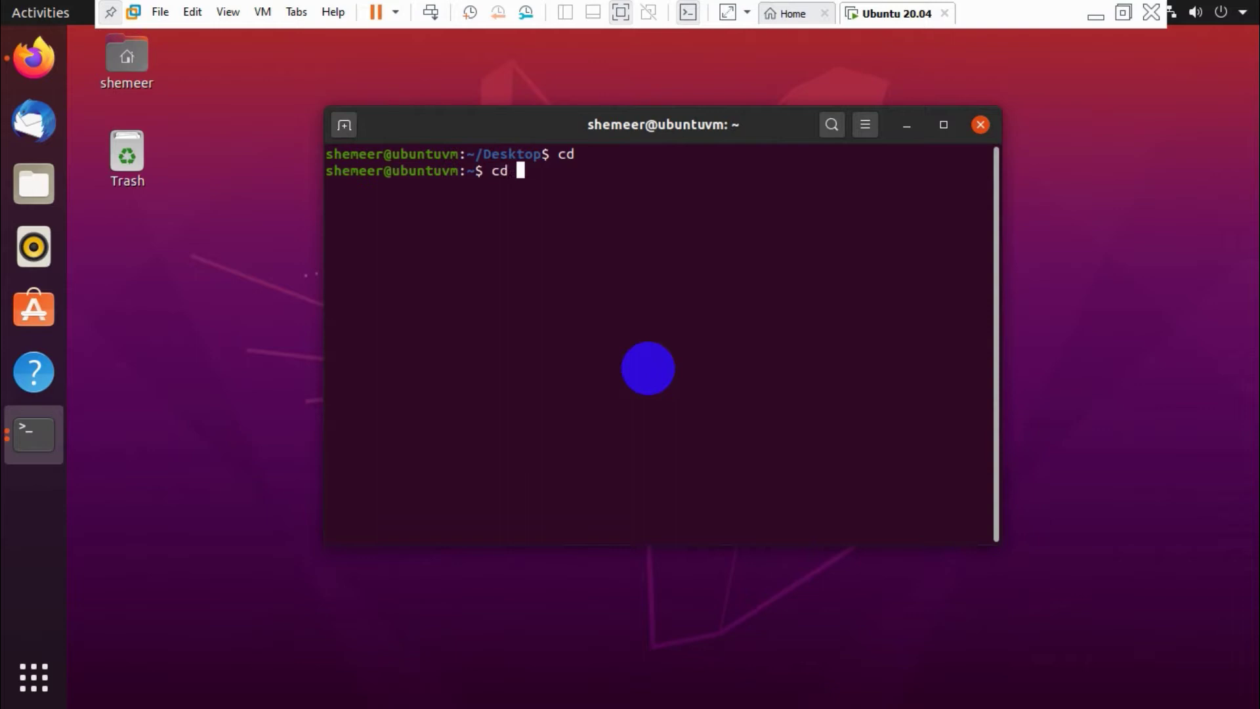
key(Return)
text(cd)
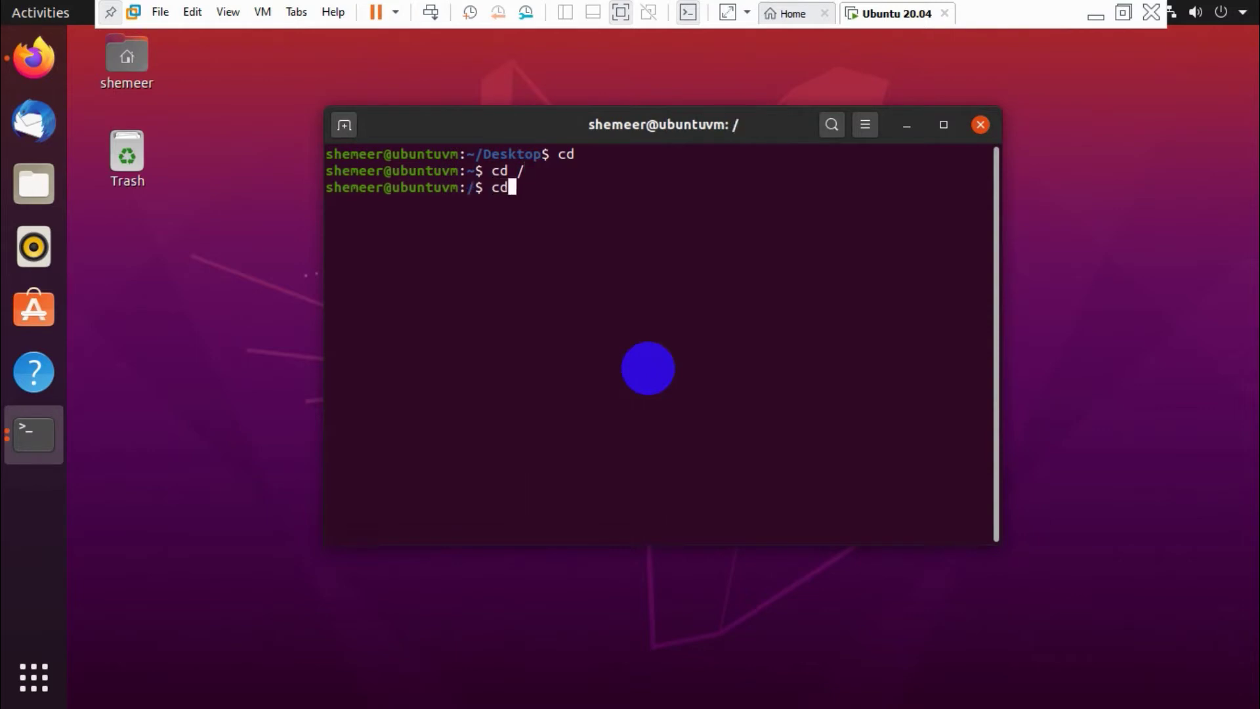
key(Return)
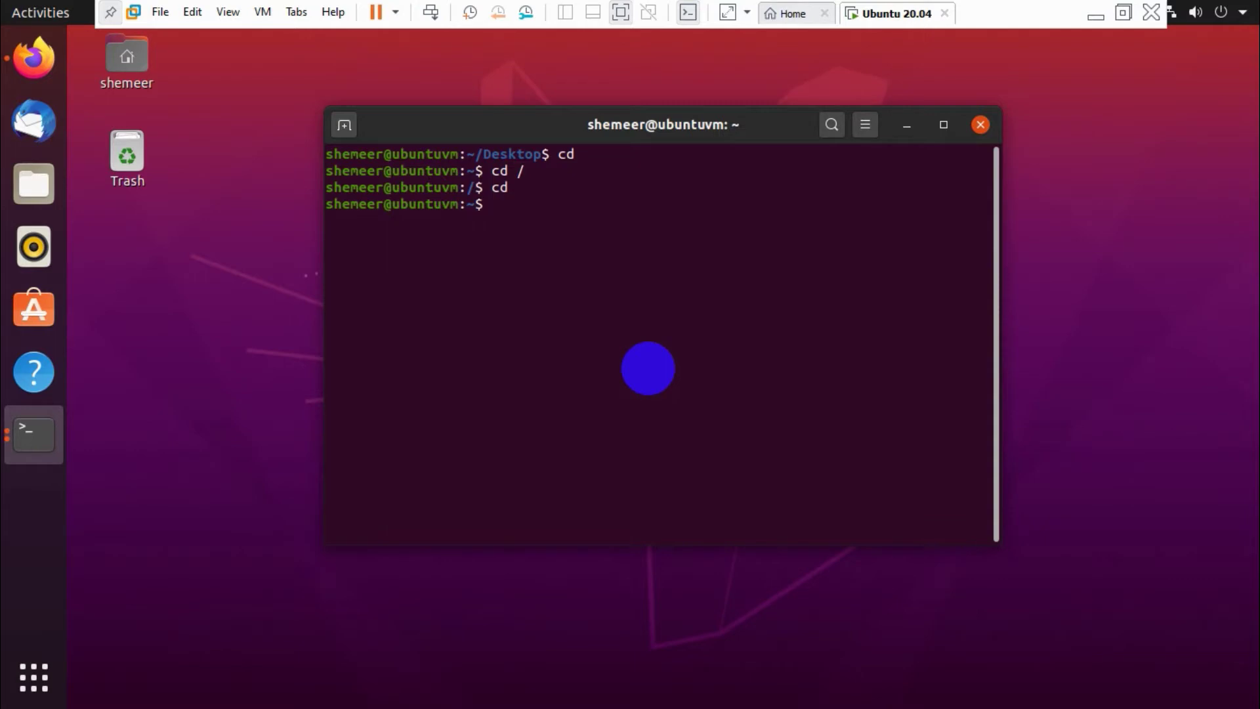
Clear the terminal and try ifconfig to show the network addresses.
key(ctrl+l)
key(Return)
text(ifconfig)
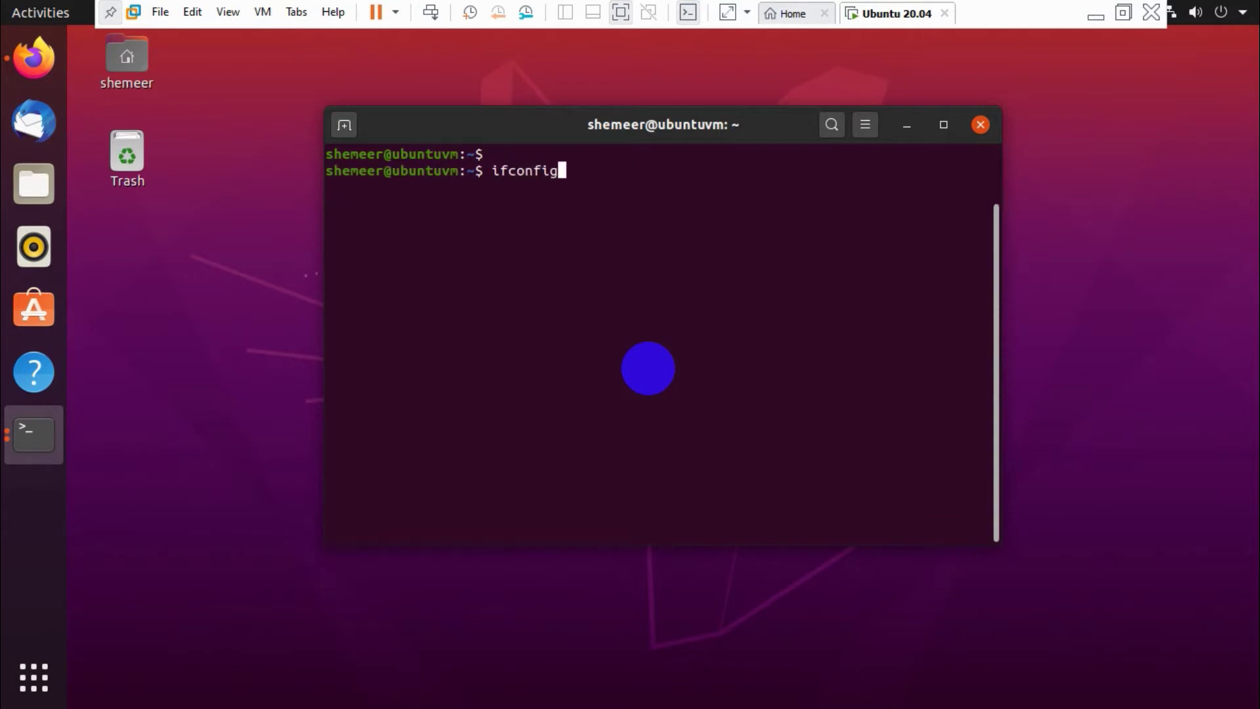
key(Return)
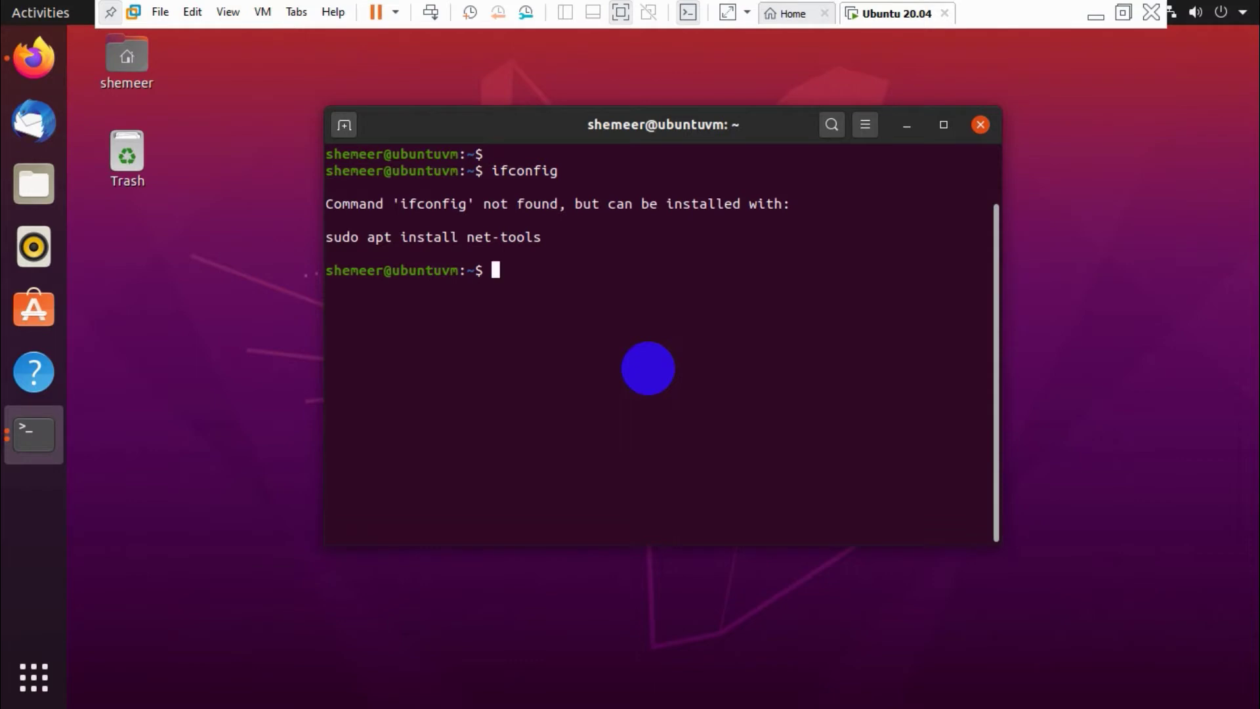
Run ip a and select ens33's IPv4 address 192.168.207.129.
text(ip -a)
key(Return)
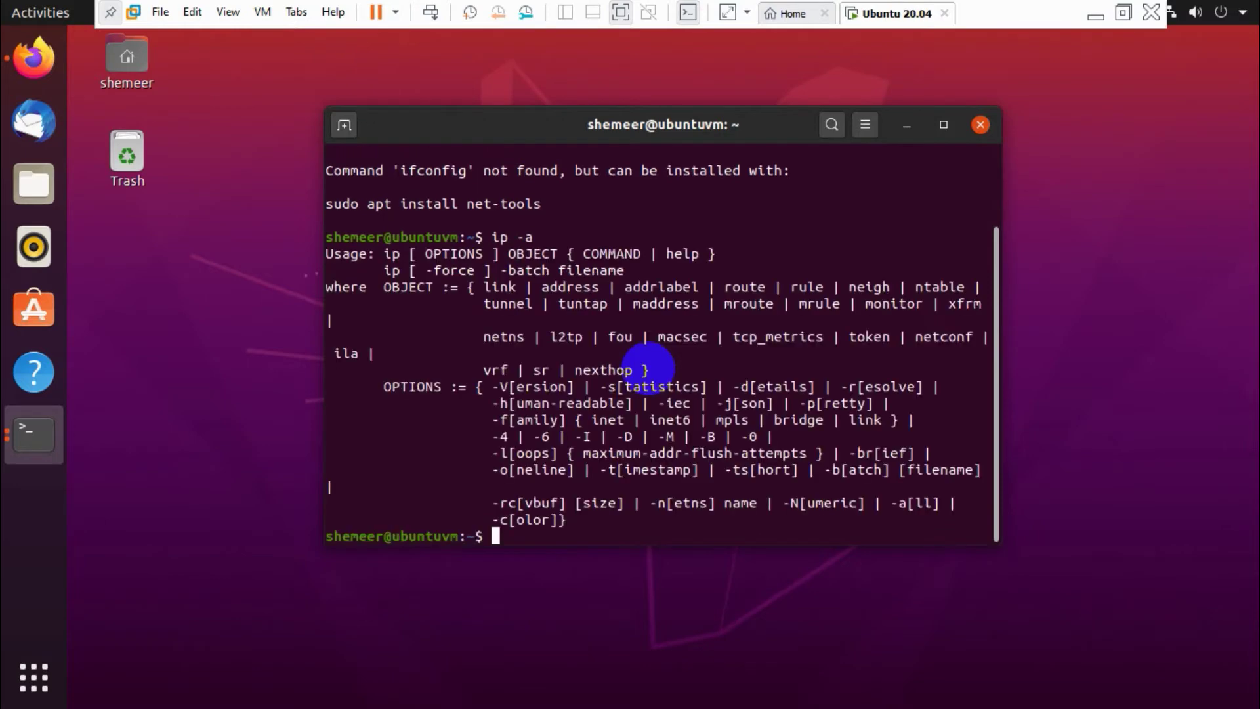
text(ip -)
key(BackSpace)
text(a)
key(Return)
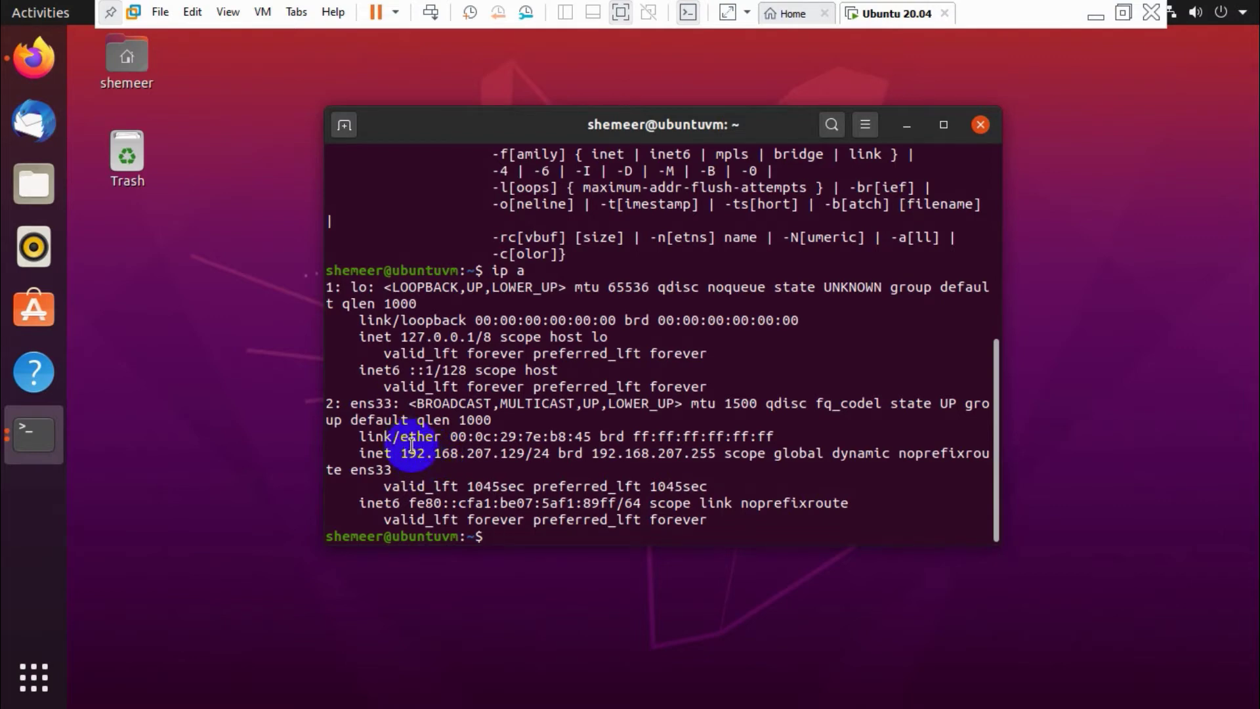
drag(401, 453, 525, 452)
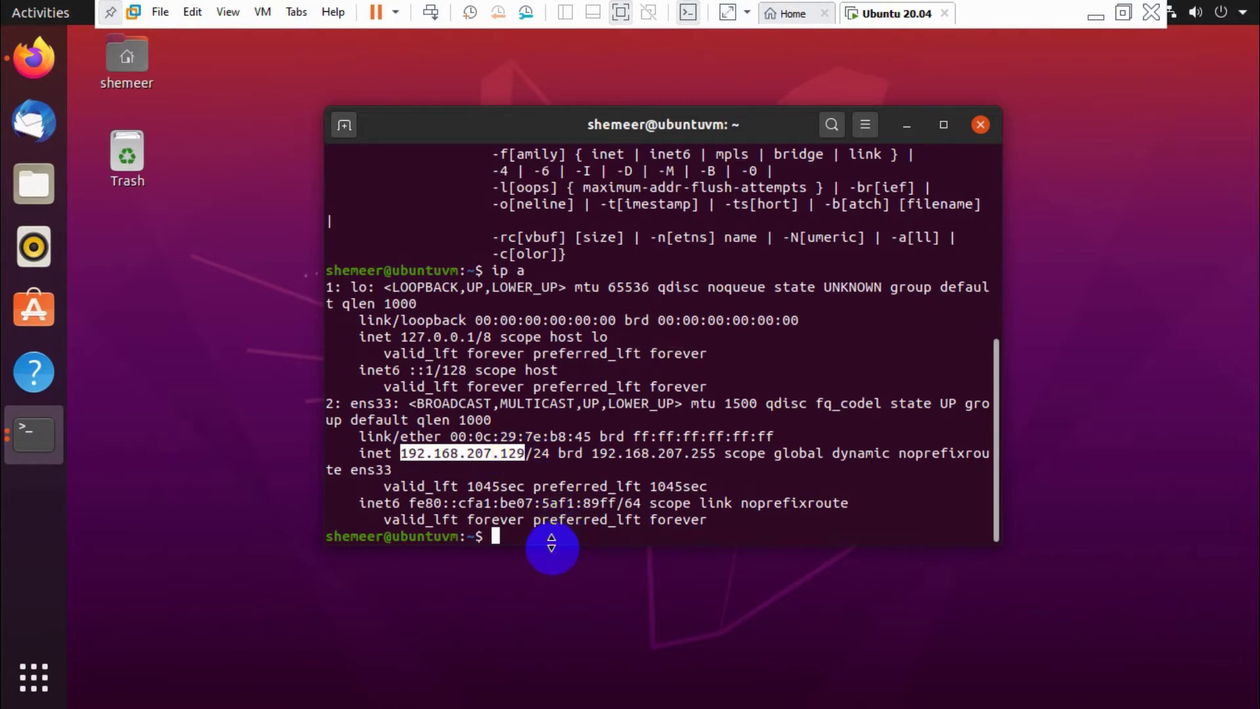
Run sudo apt install xrdp, enter the sudo password and confirm with y.
text(sudo apt install xrdp)
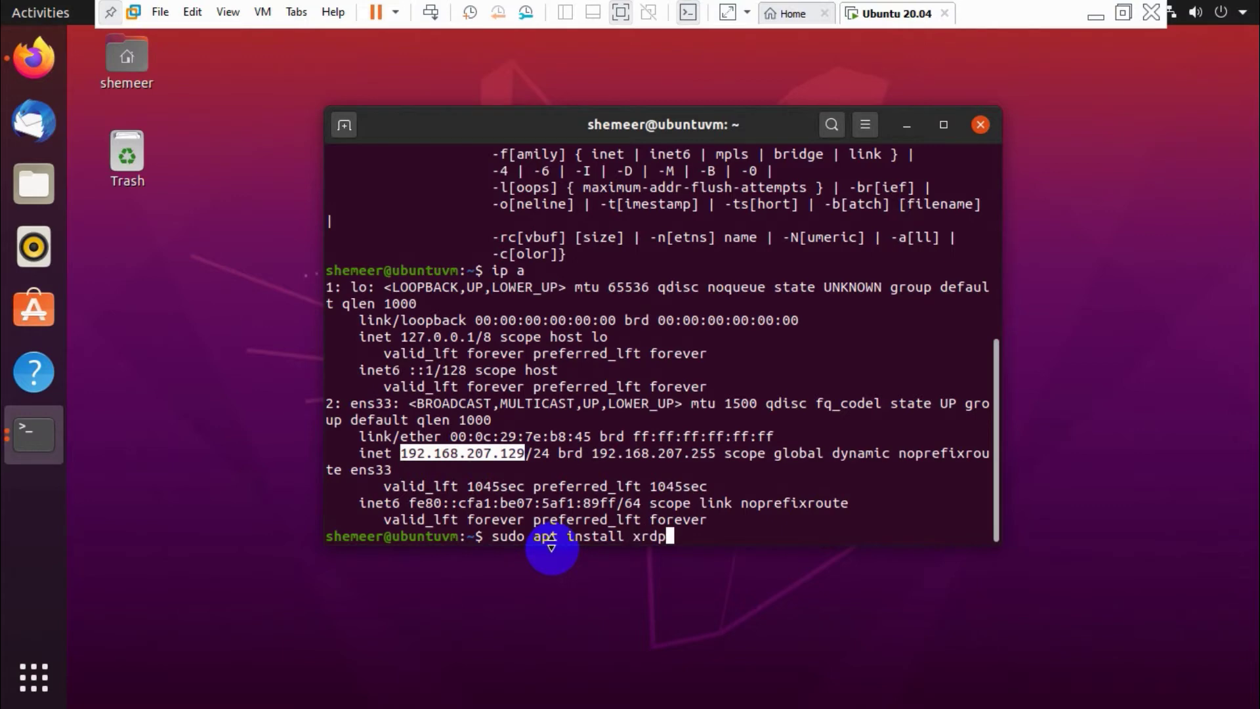
key(Return)
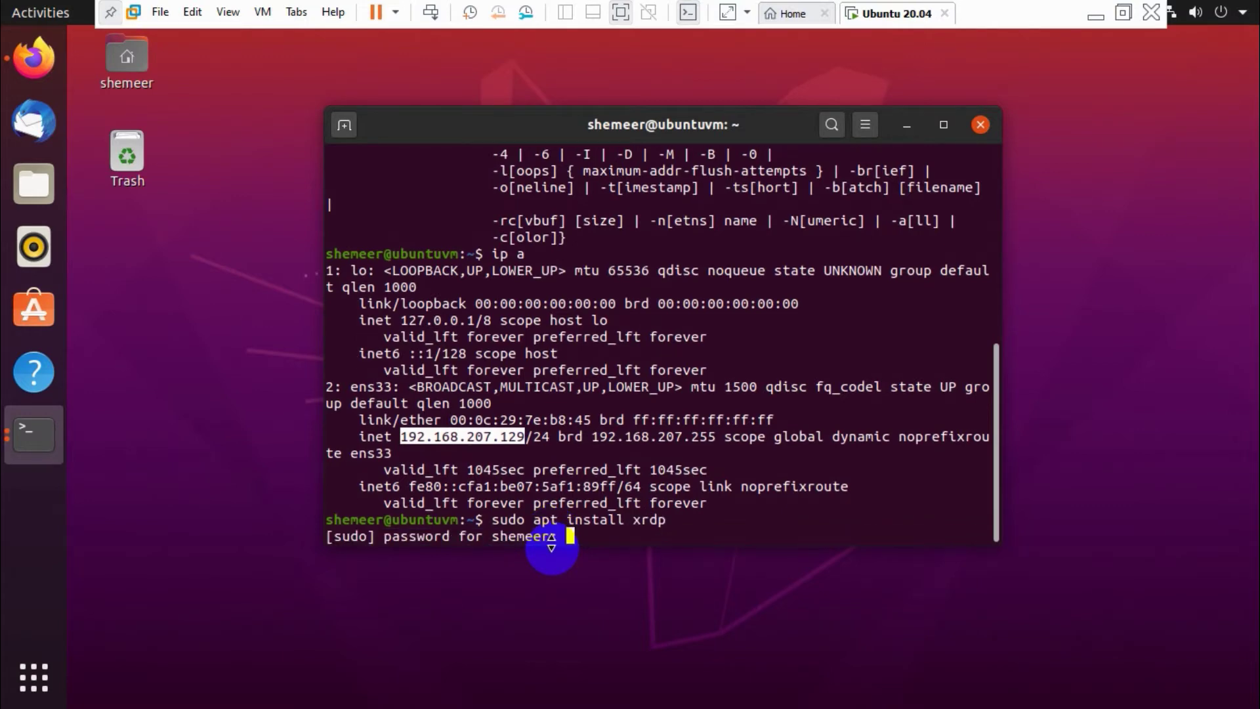
key(Return)
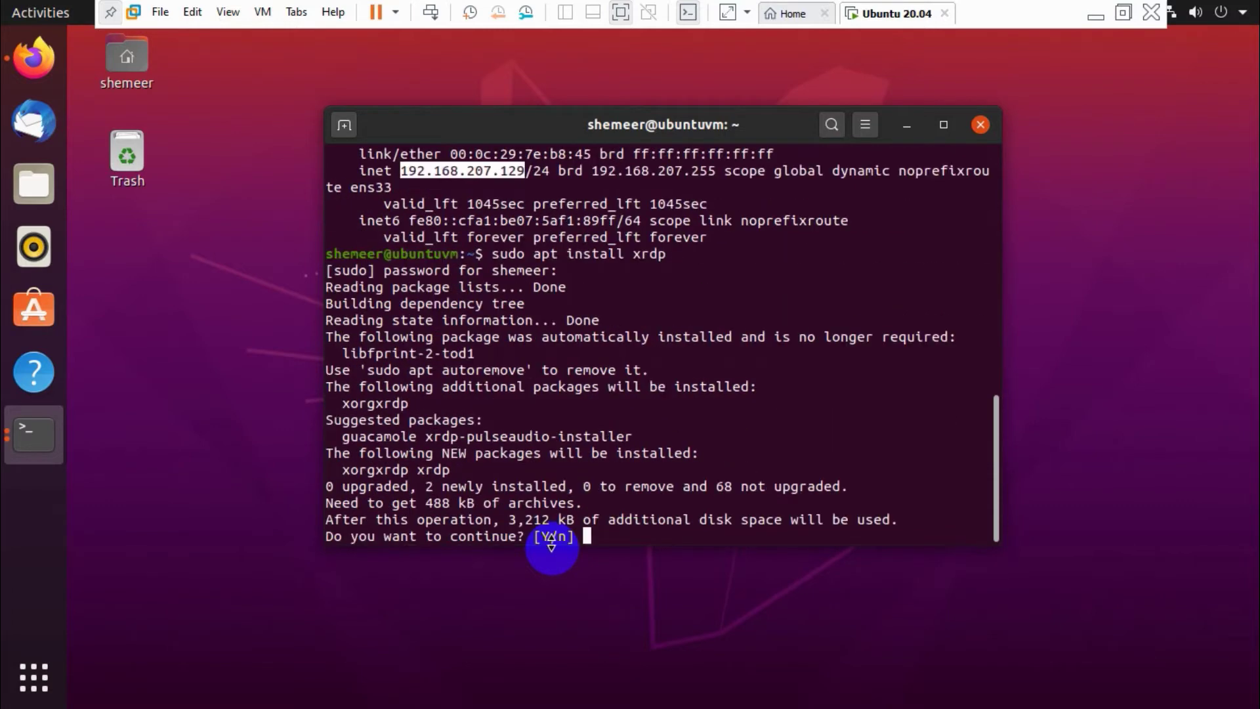
text(y)
key(Return)
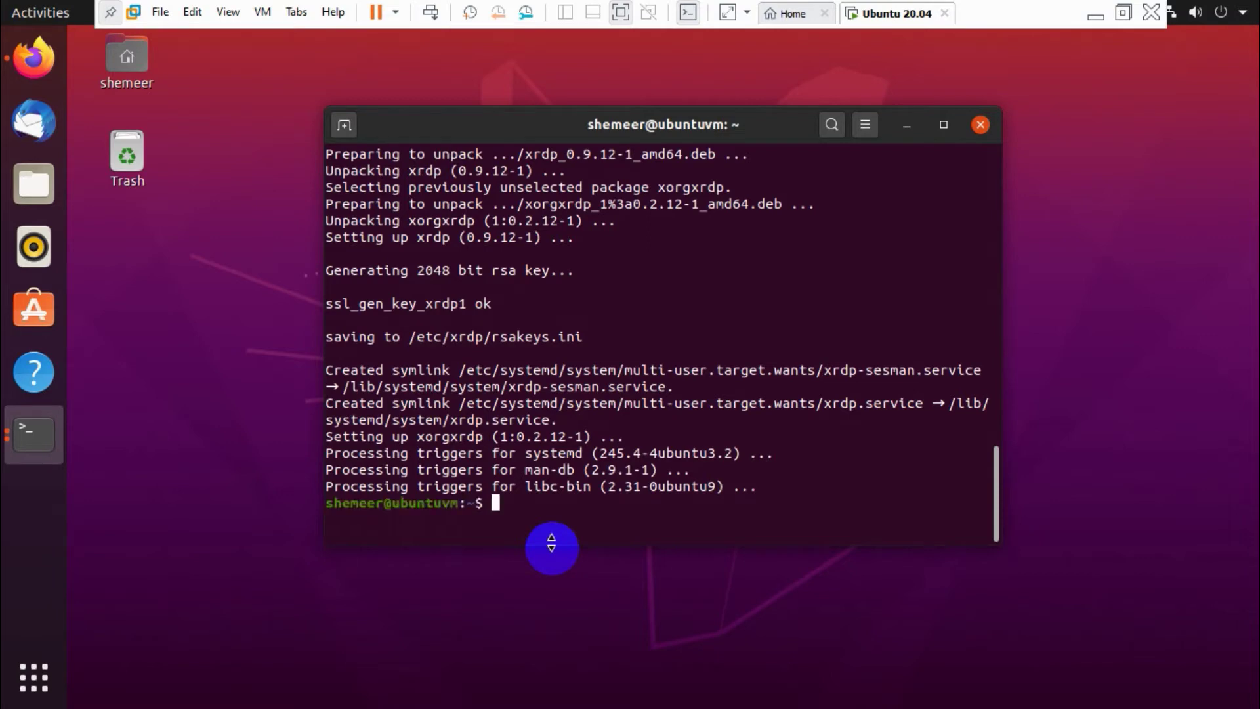
Run sudo systemctl enable xrdp, then rerun ip a to confirm 192.168.207.129.
text(sudo systemc)
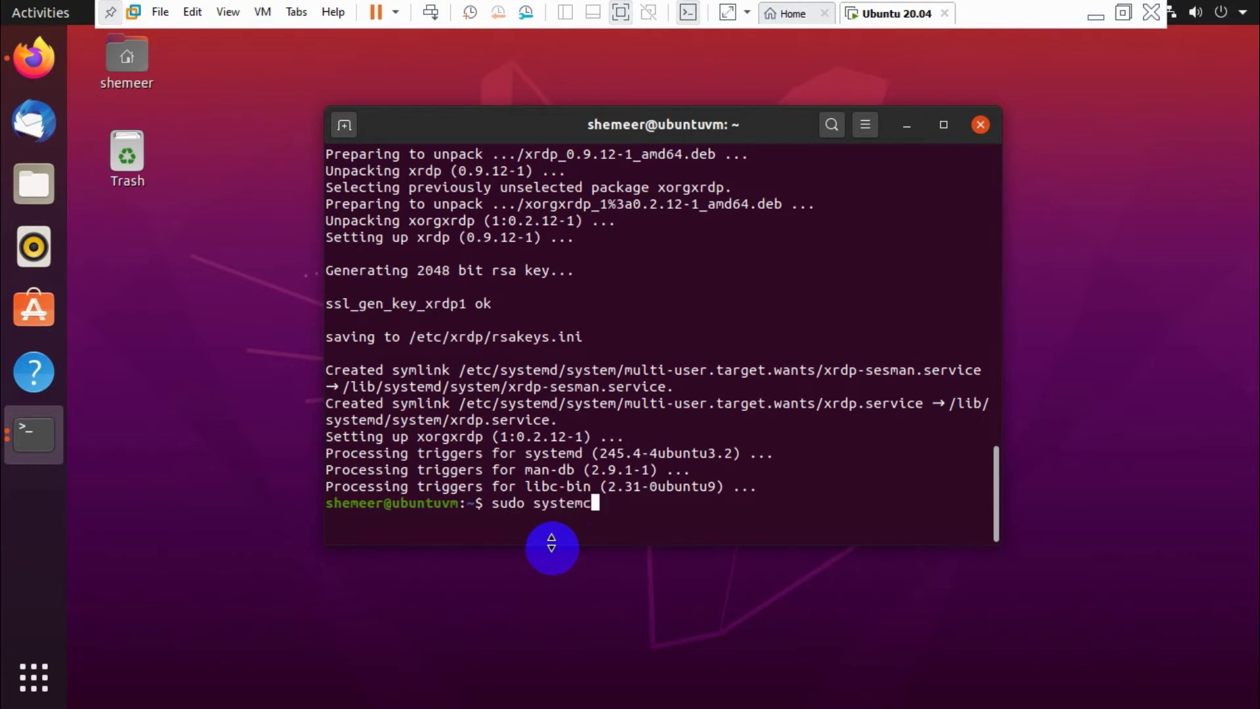
text(tl enable xrdp)
key(Return)
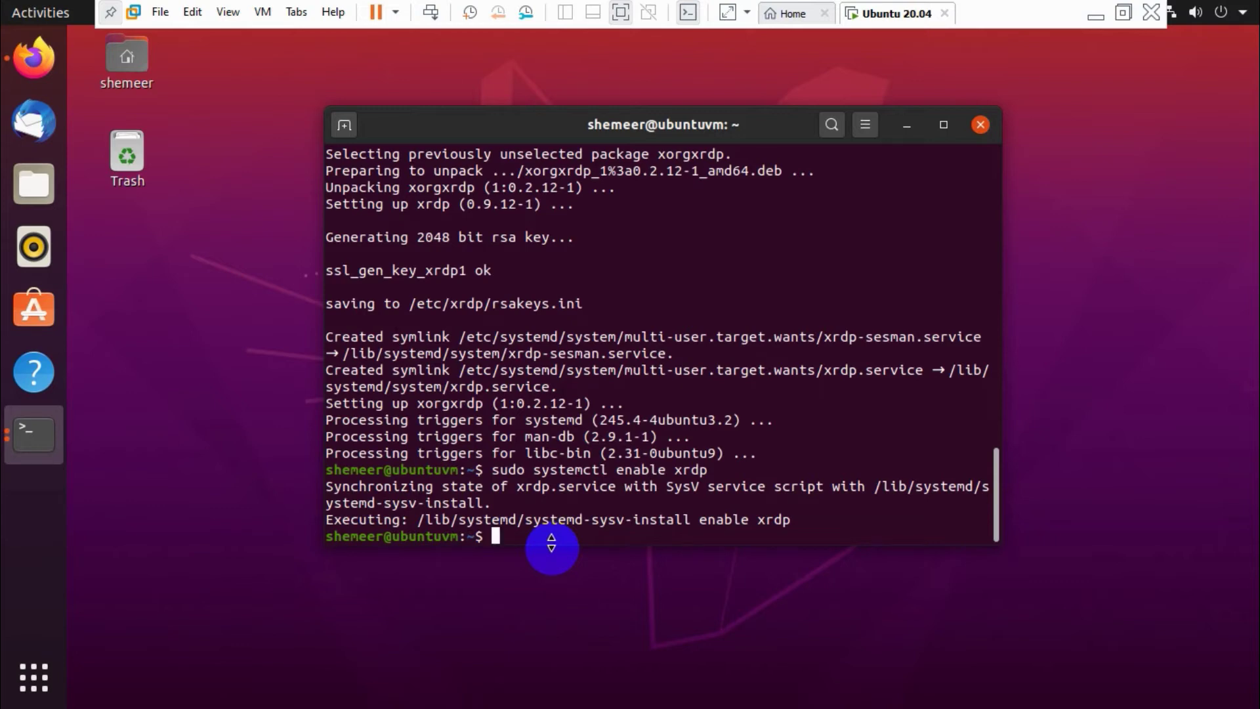
text(ip a)
key(Return)
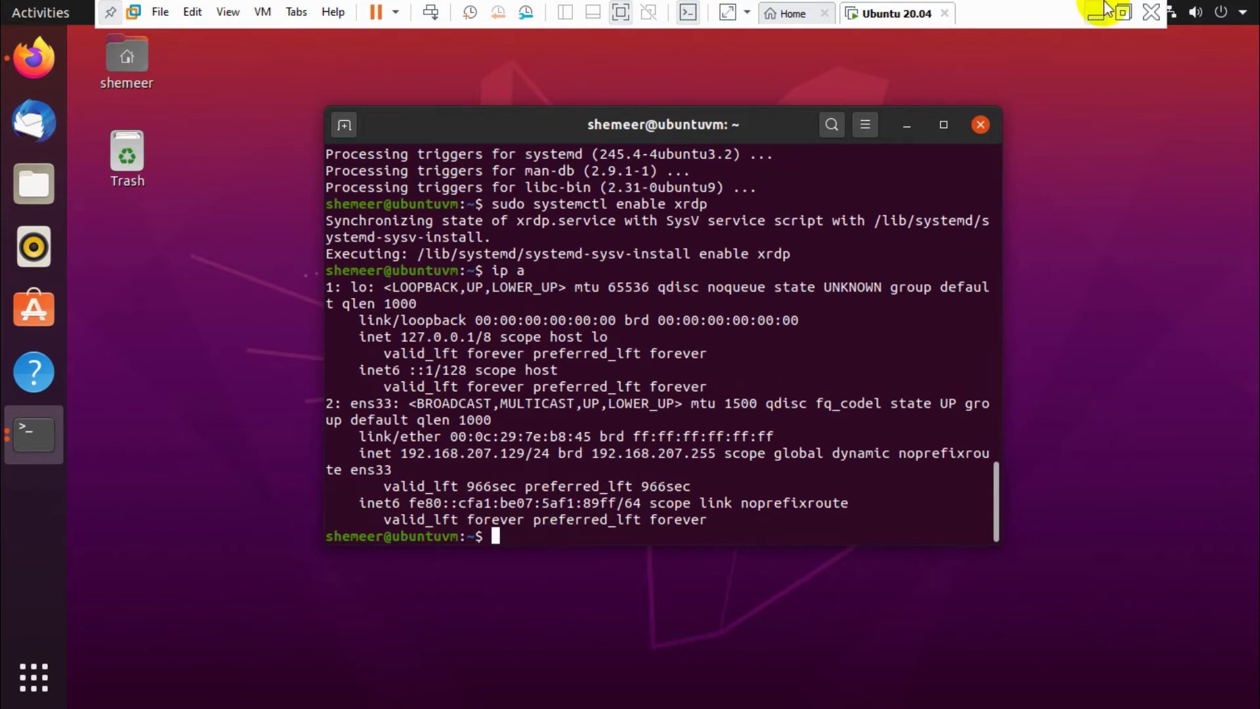
Exit VMware full screen and launch Command Prompt from the Windows search.
click(1121, 13)
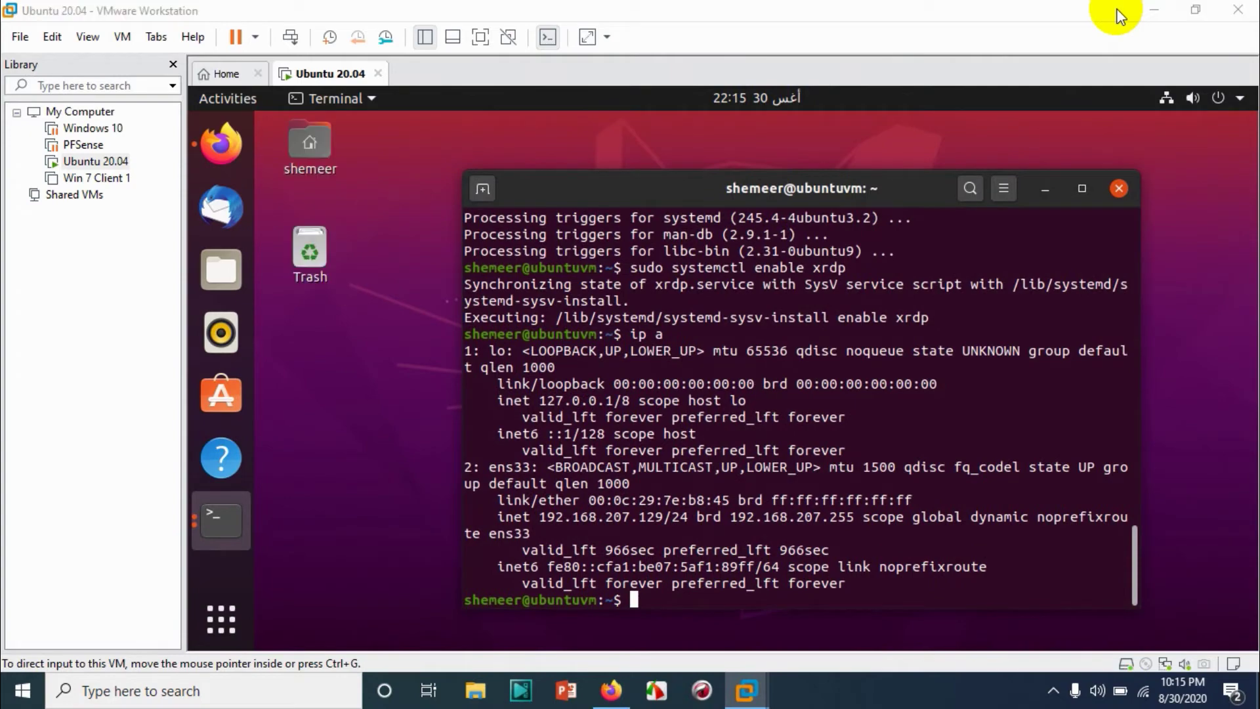
key(super)
text(cmd)
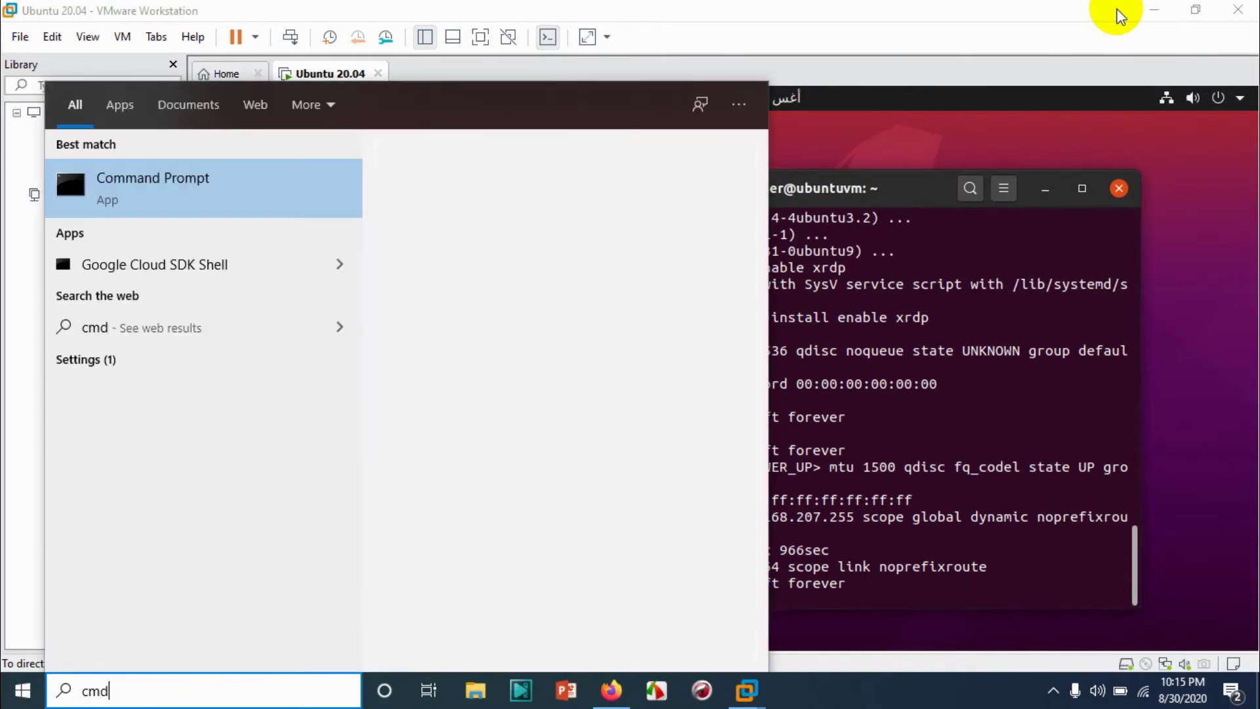
key(ctrl+shift+Return)
Ping 192.168.207.129 and stop it after three replies with no loss.
text(p)
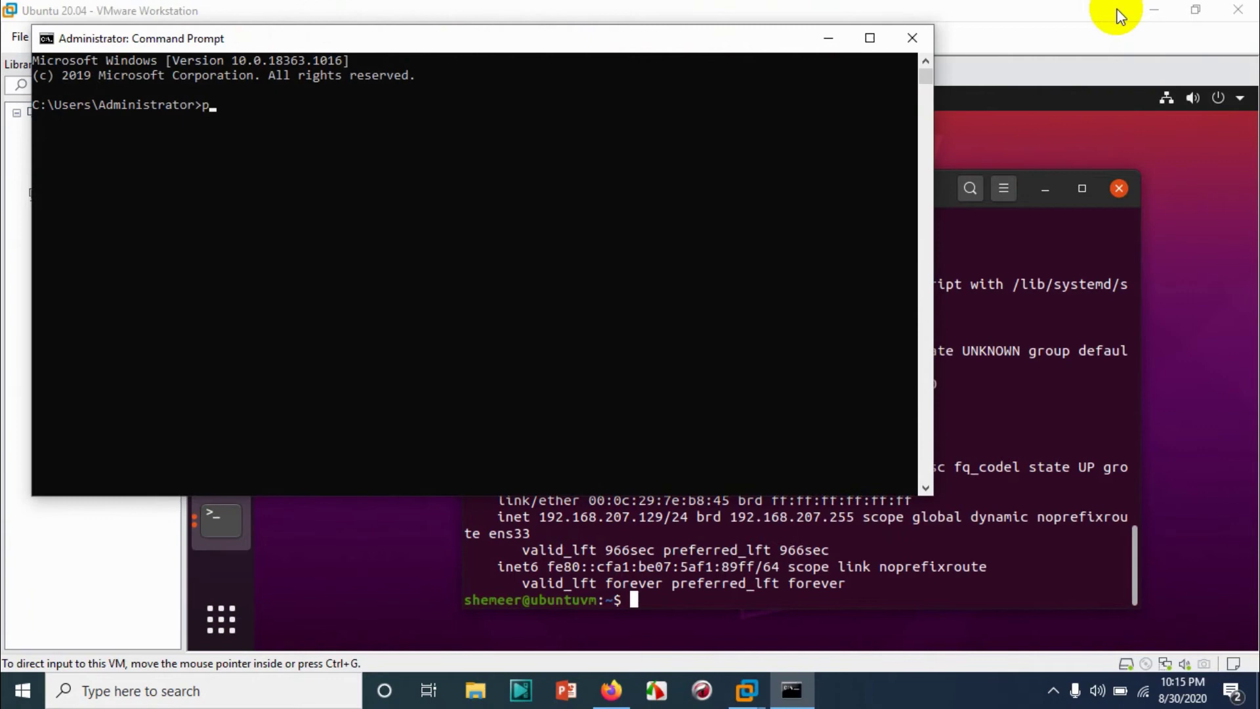
text(ing 192.168.207.129)
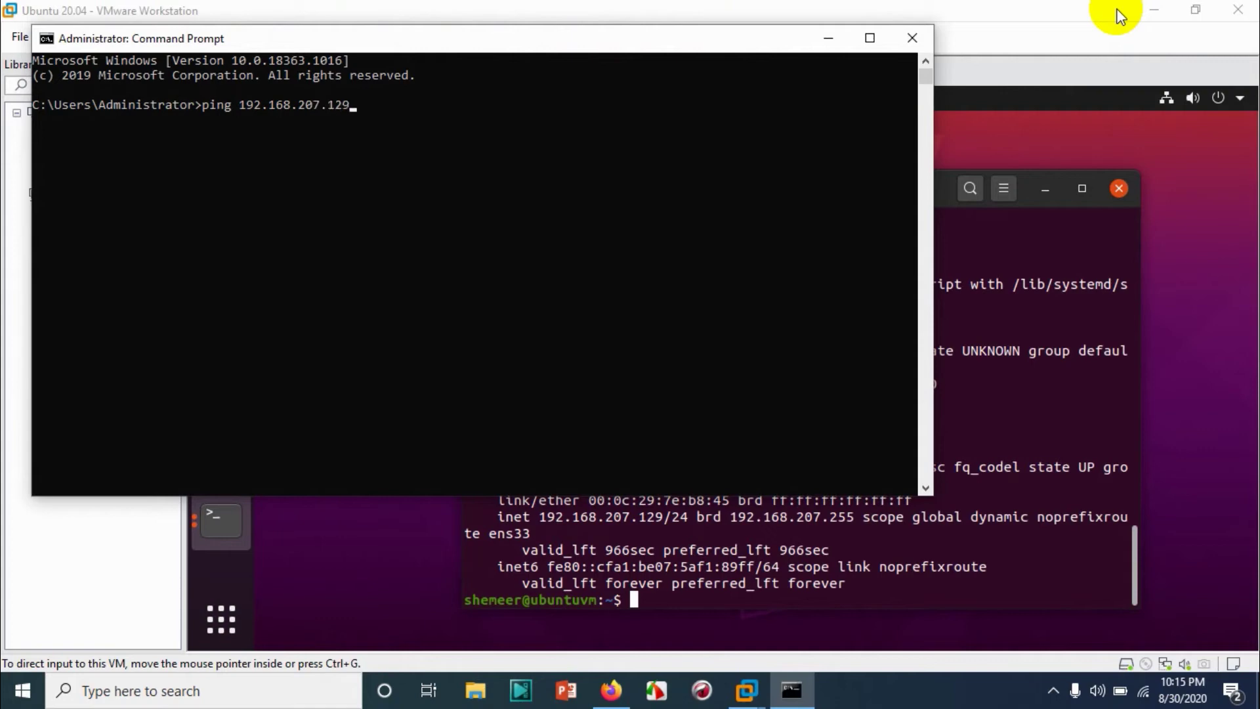
key(Return)
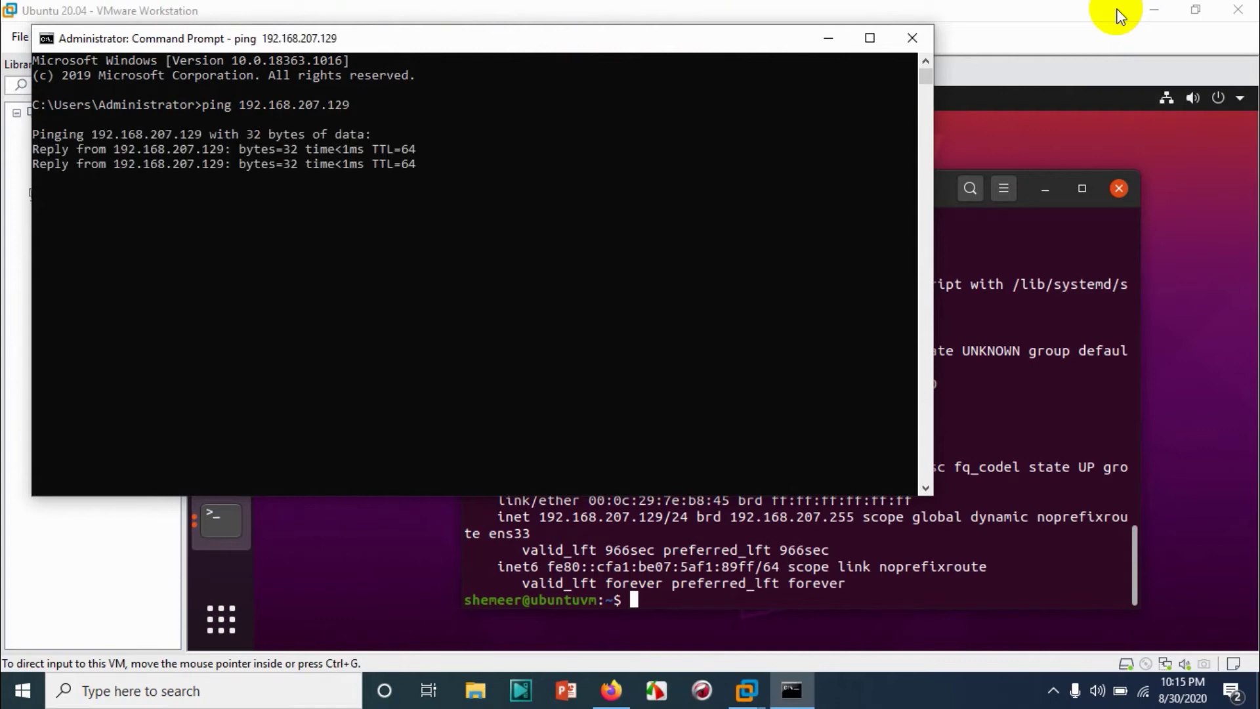
key(ctrl+c)
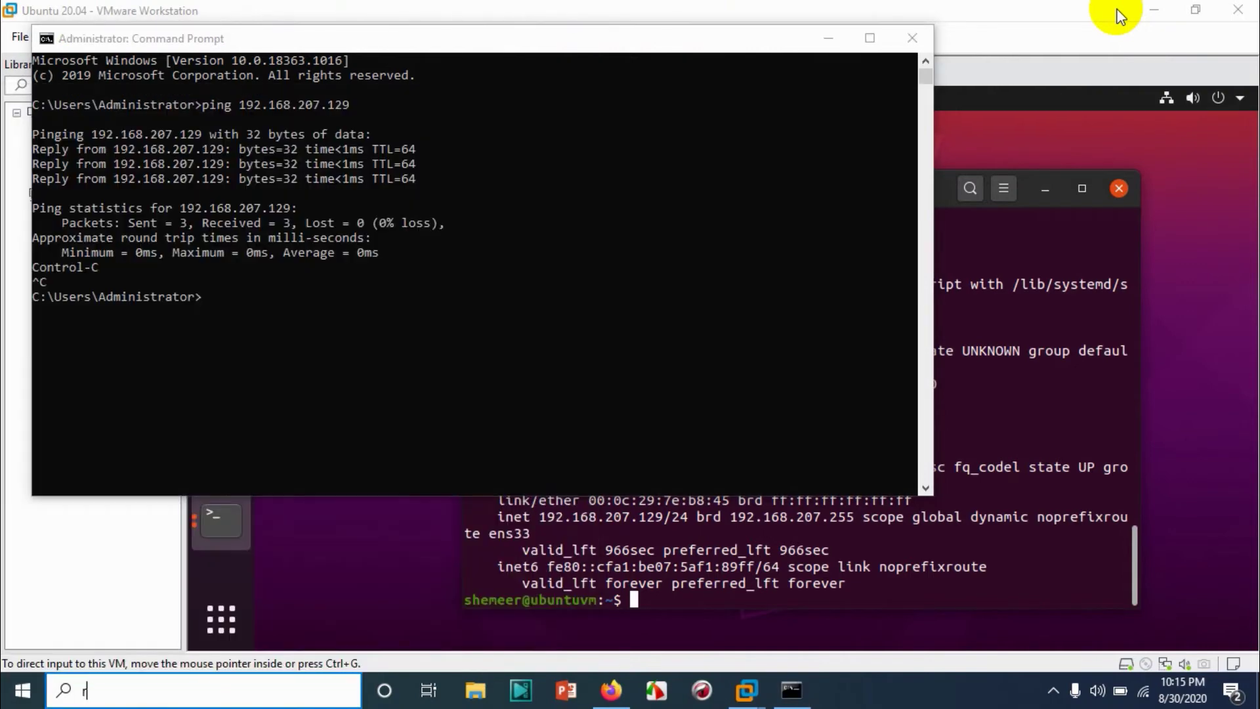
key(super)
Launch Remote Desktop Connection and connect to computer 192.168.207.129.
text(remote)
key(Return)
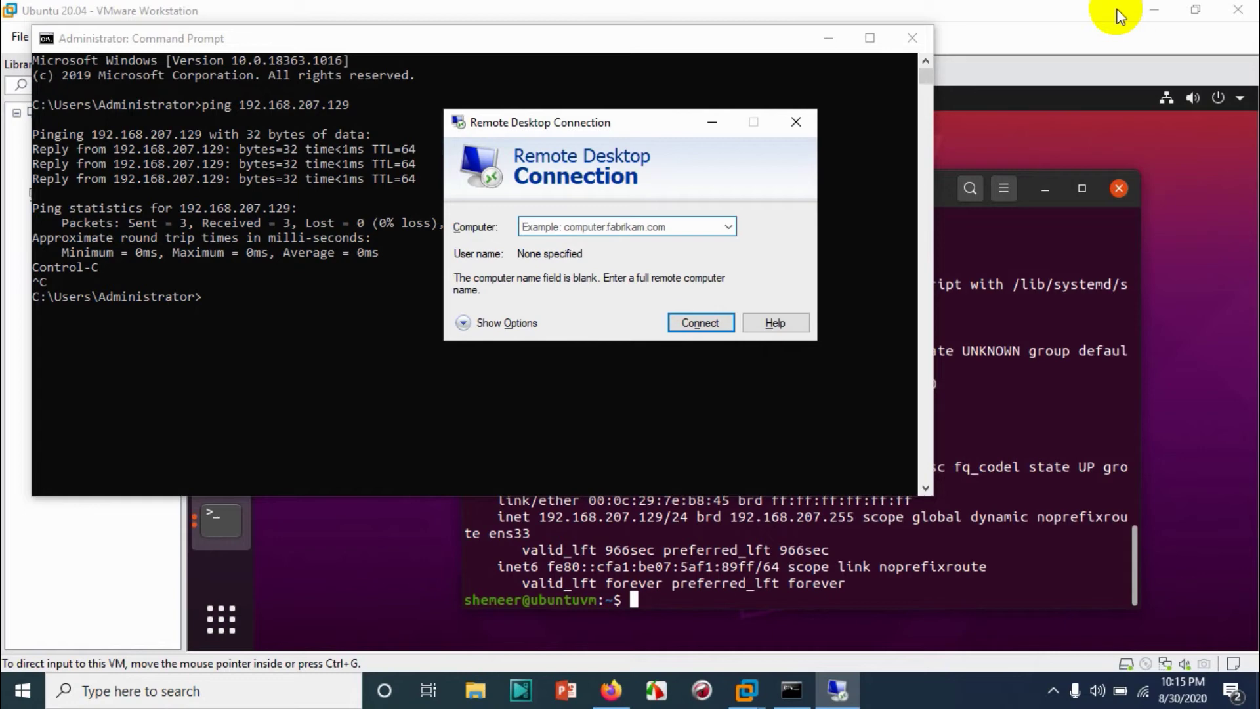
text(192.168)
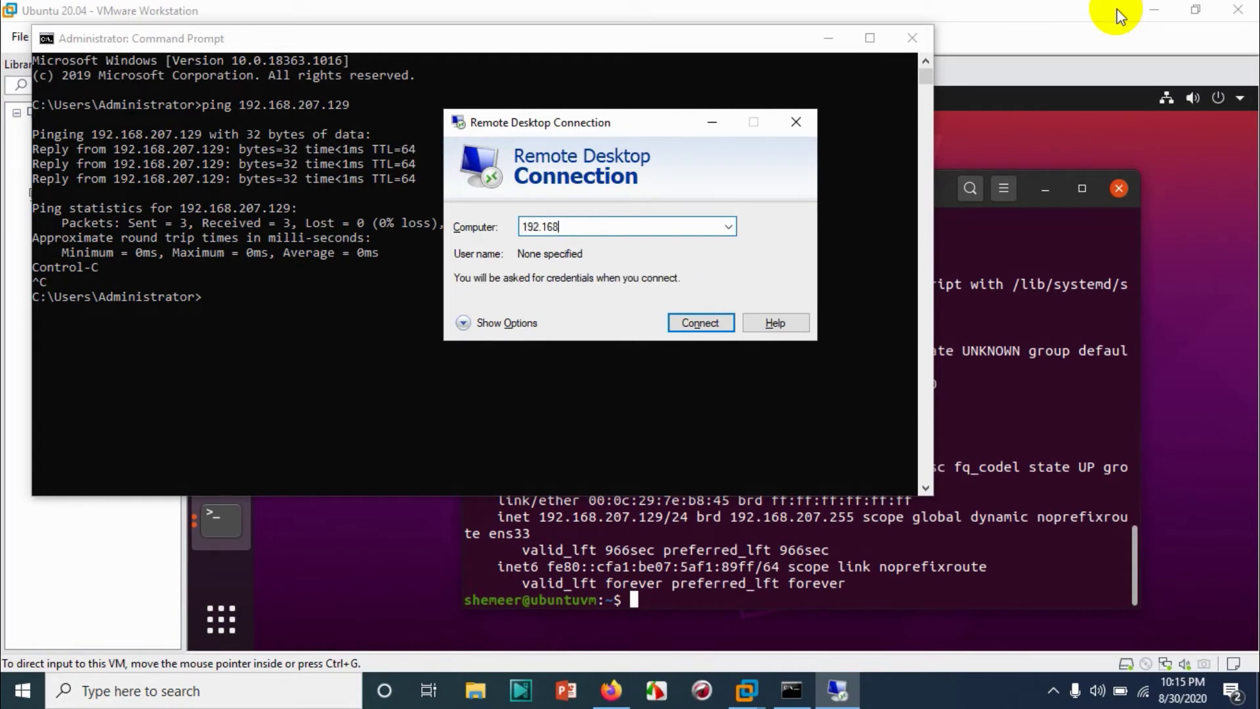
text(.207.129)
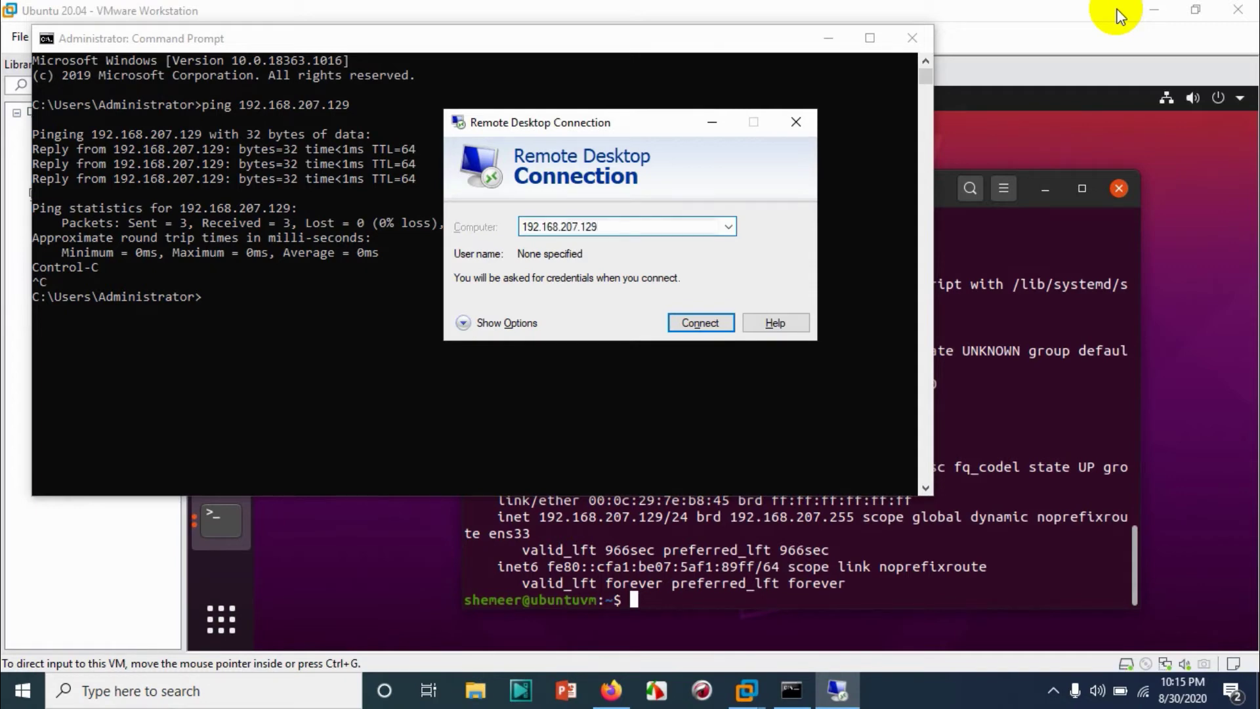
key(Return)
key(Return)
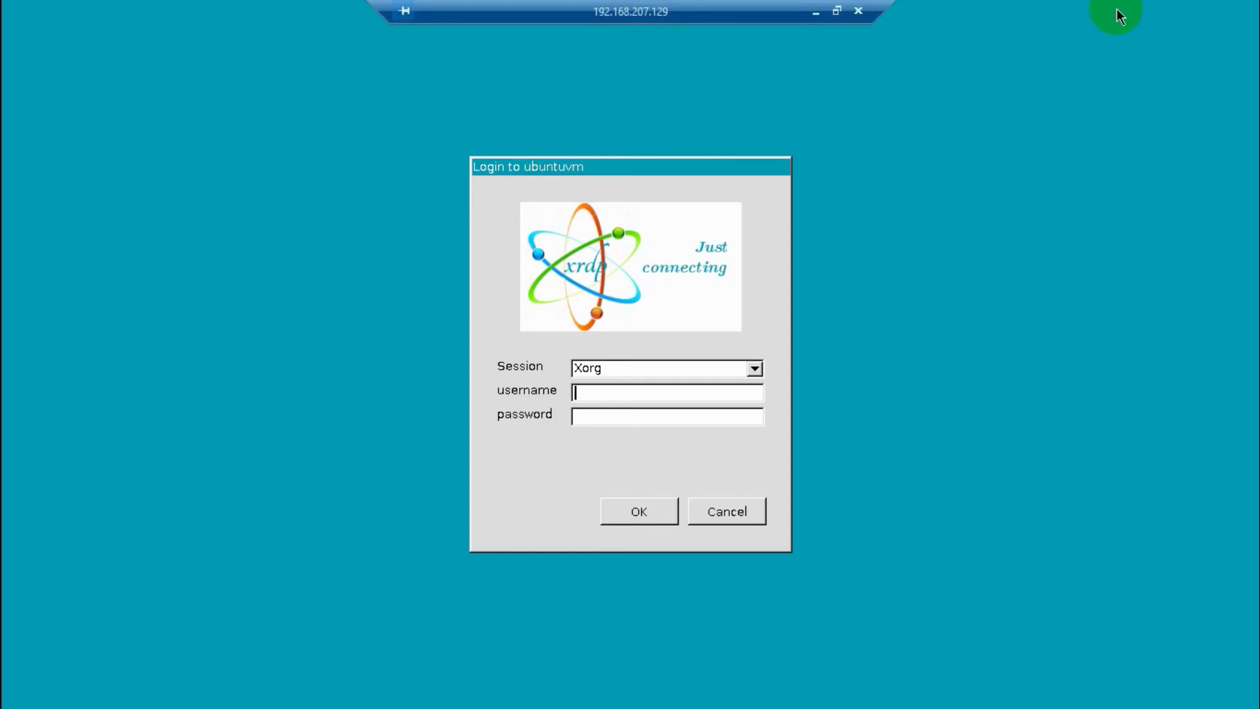
Enter the username and account password in the ubuntuvm xrdp login.
text(shemeer)
key(Tab)
text(**********)
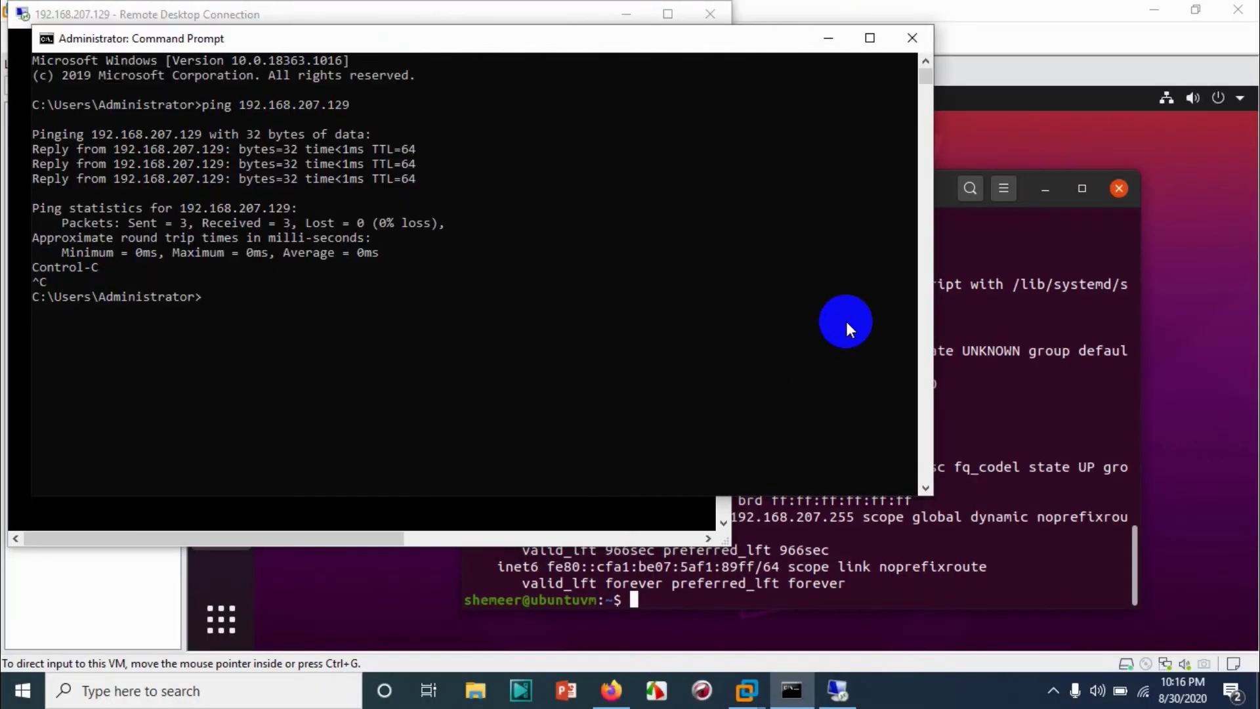
Log out of the Ubuntu desktop in the VM via Power Off / Log Out > Log Out.
click(830, 38)
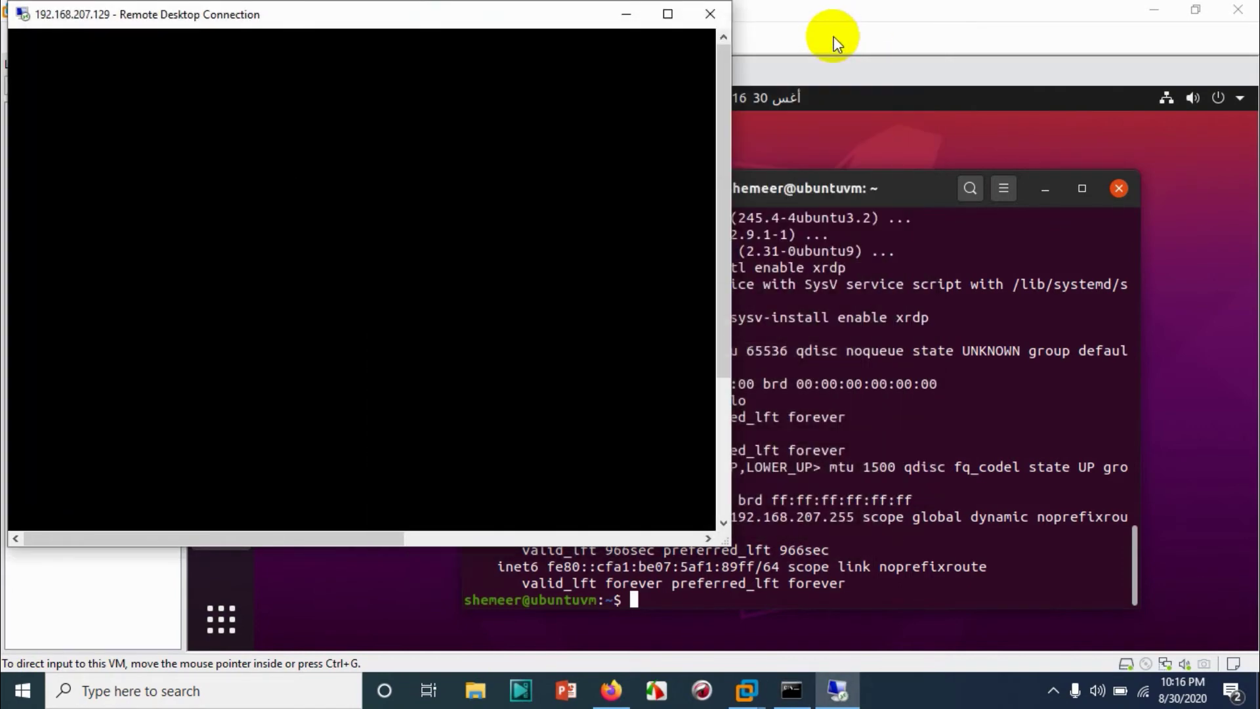
click(1221, 101)
click(1221, 101)
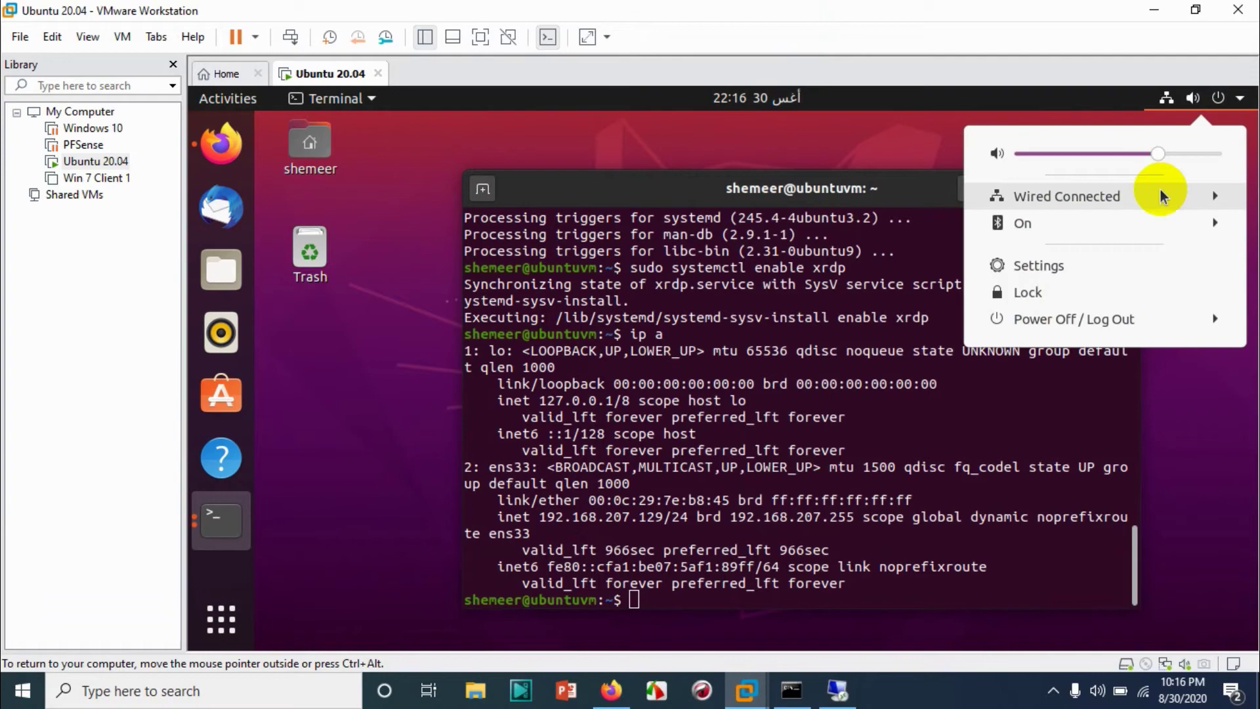
click(1084, 322)
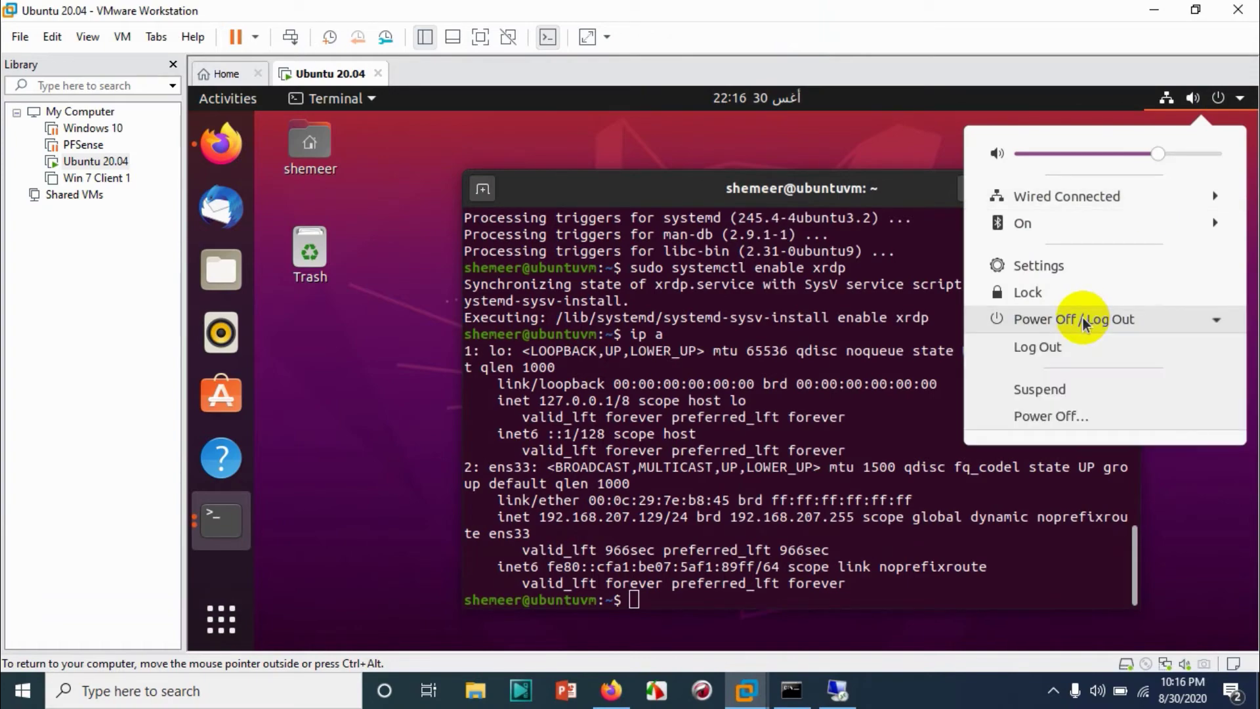
click(1068, 348)
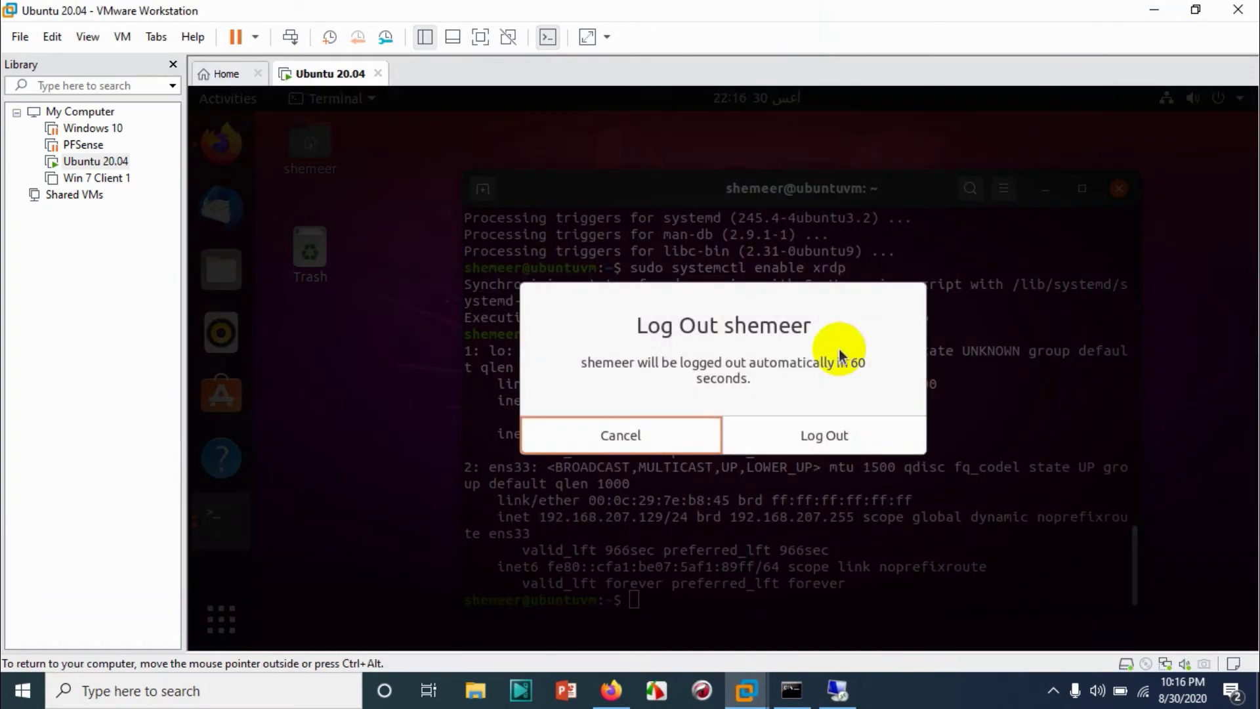
click(792, 445)
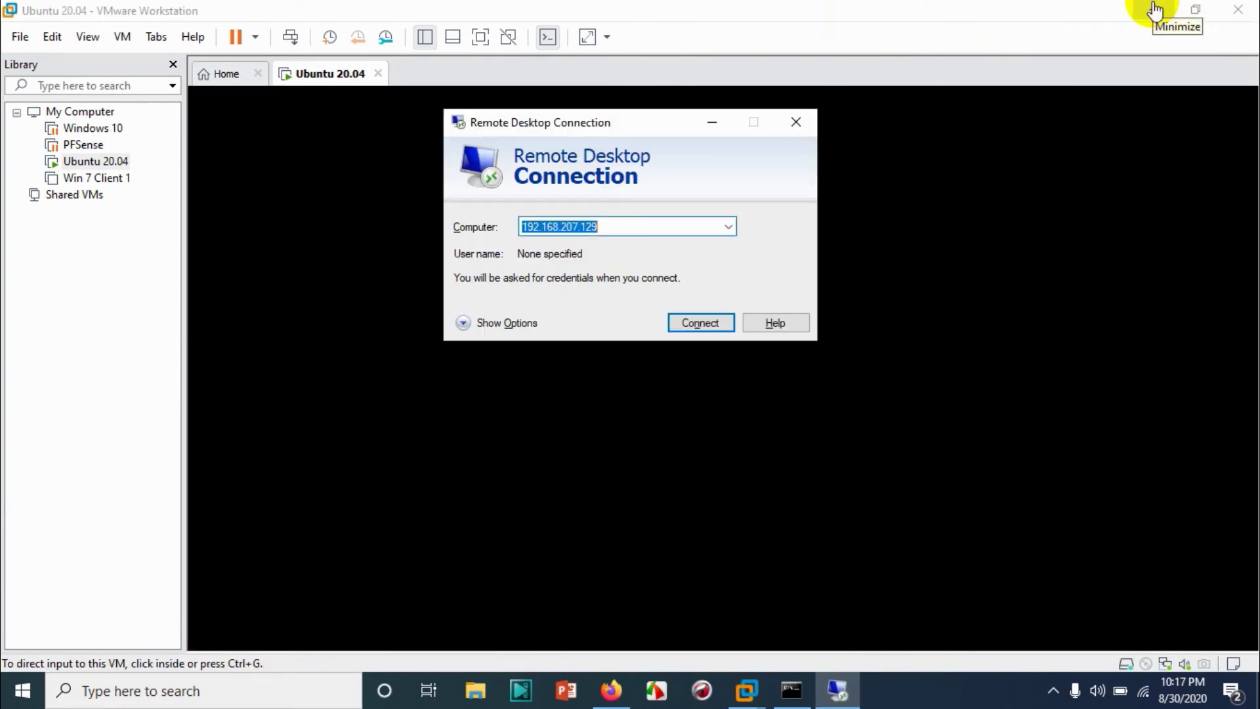
Connect to 192.168.207.129, accept the certificate warning and submit the xrdp login credentials.
click(698, 326)
click(695, 317)
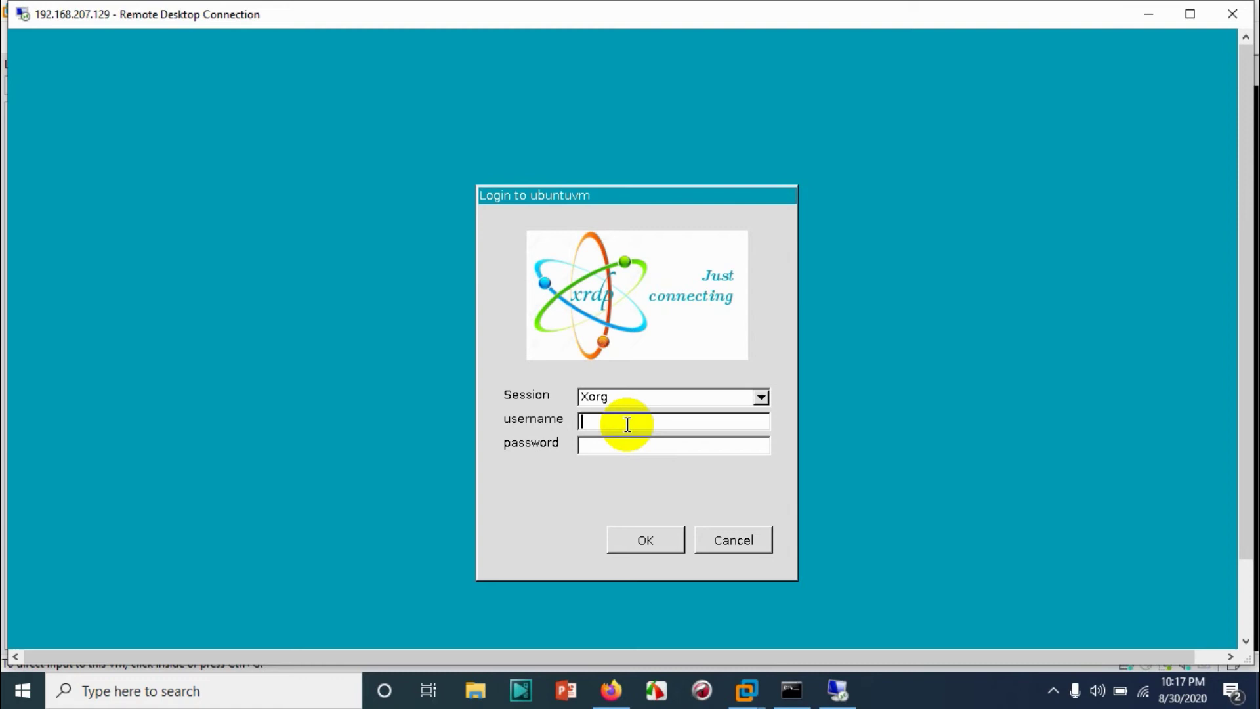
text(shemeer************)
key(Return)
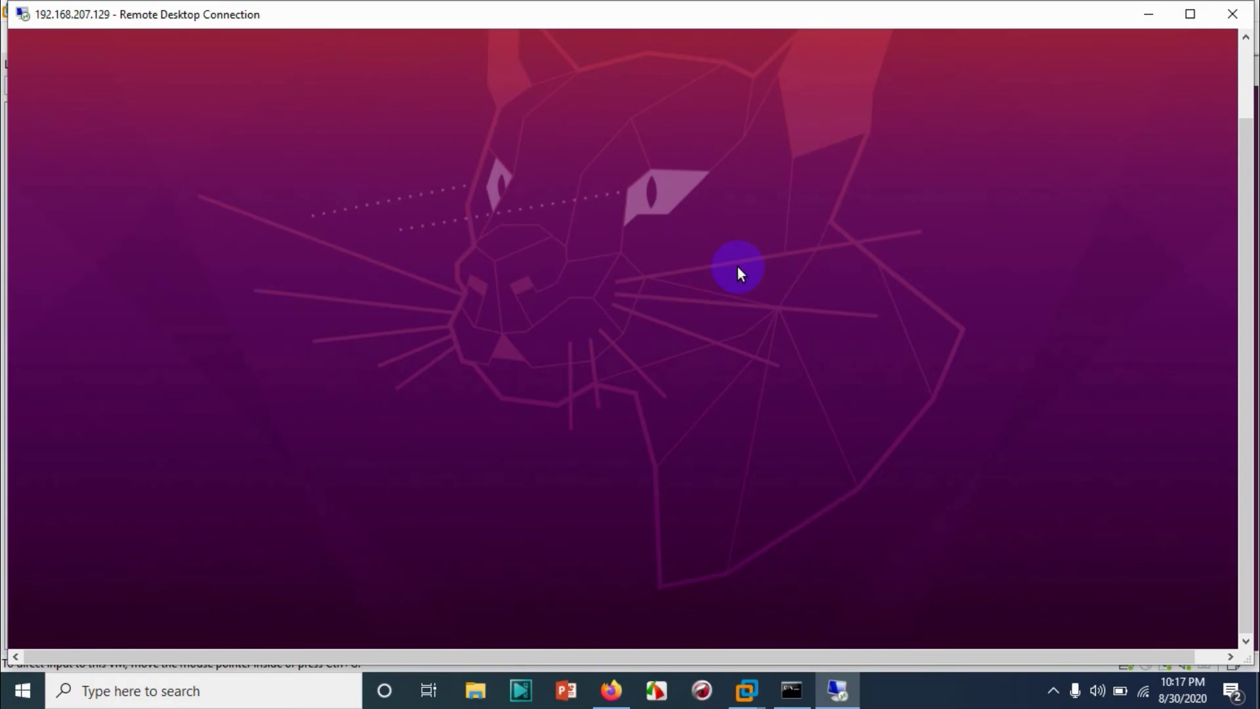
Maximize the Remote Desktop window and launch Firefox from the Activities dock.
click(1194, 14)
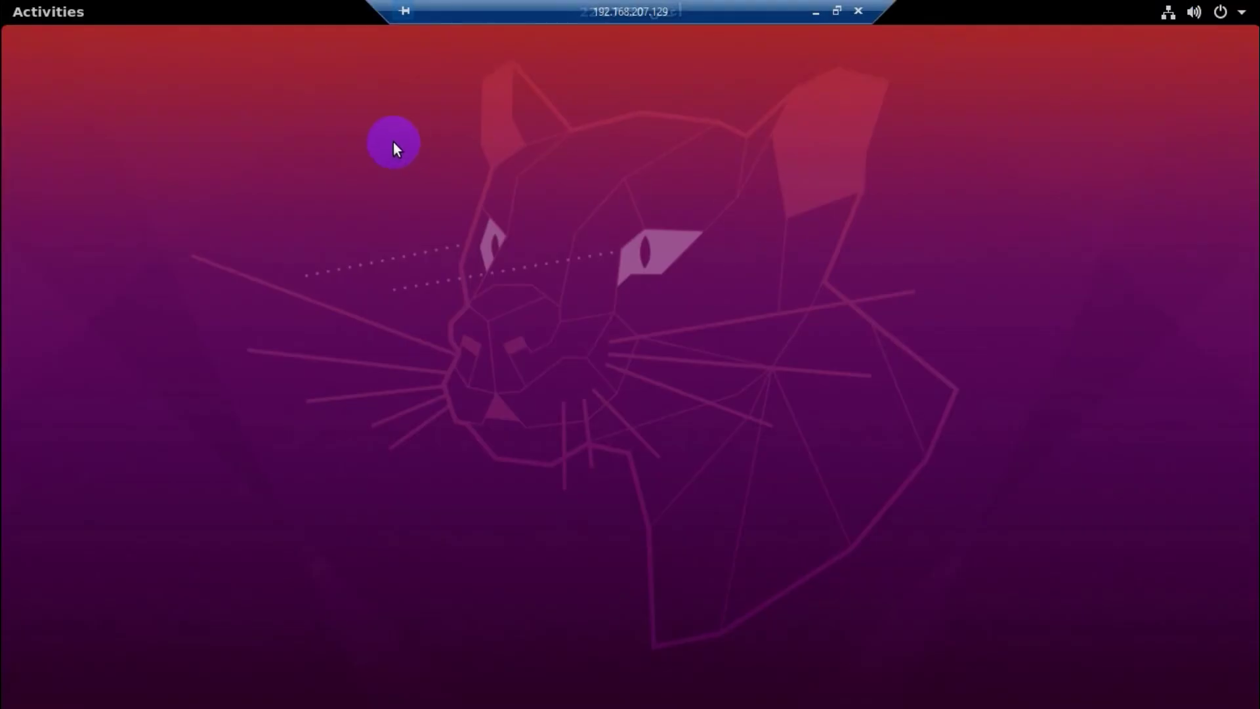
click(21, 11)
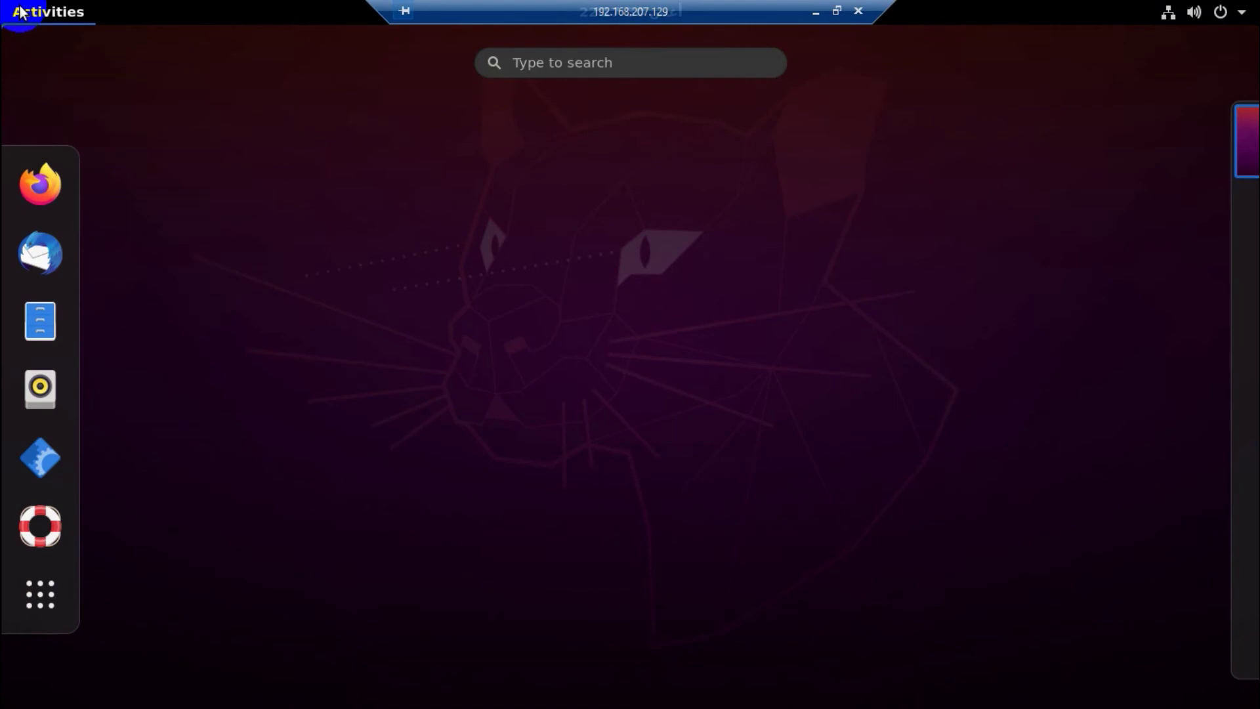
click(374, 115)
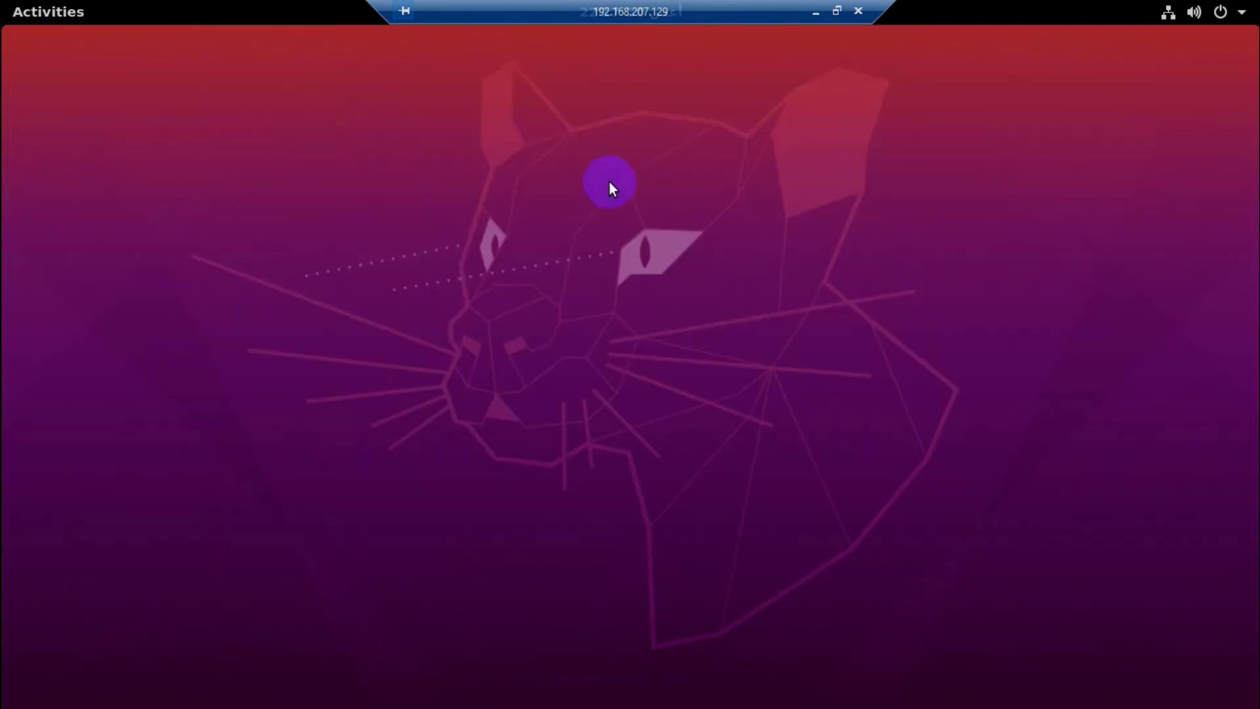
right_click(588, 182)
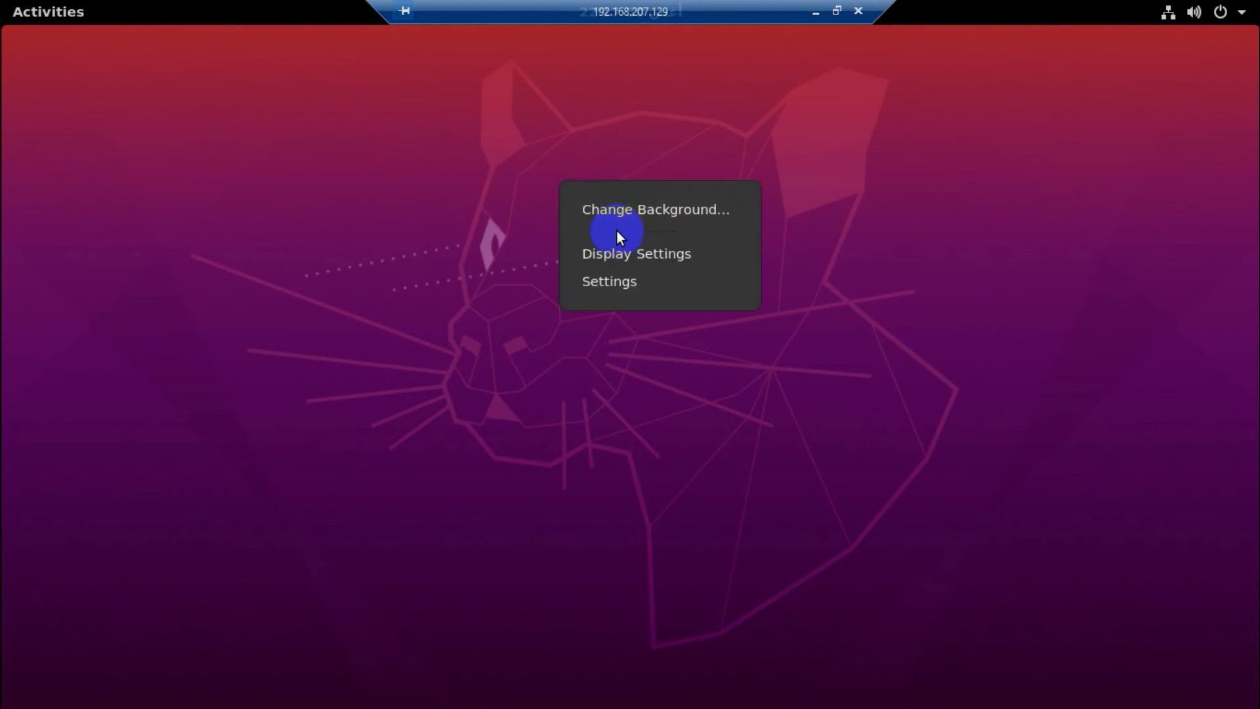
click(504, 165)
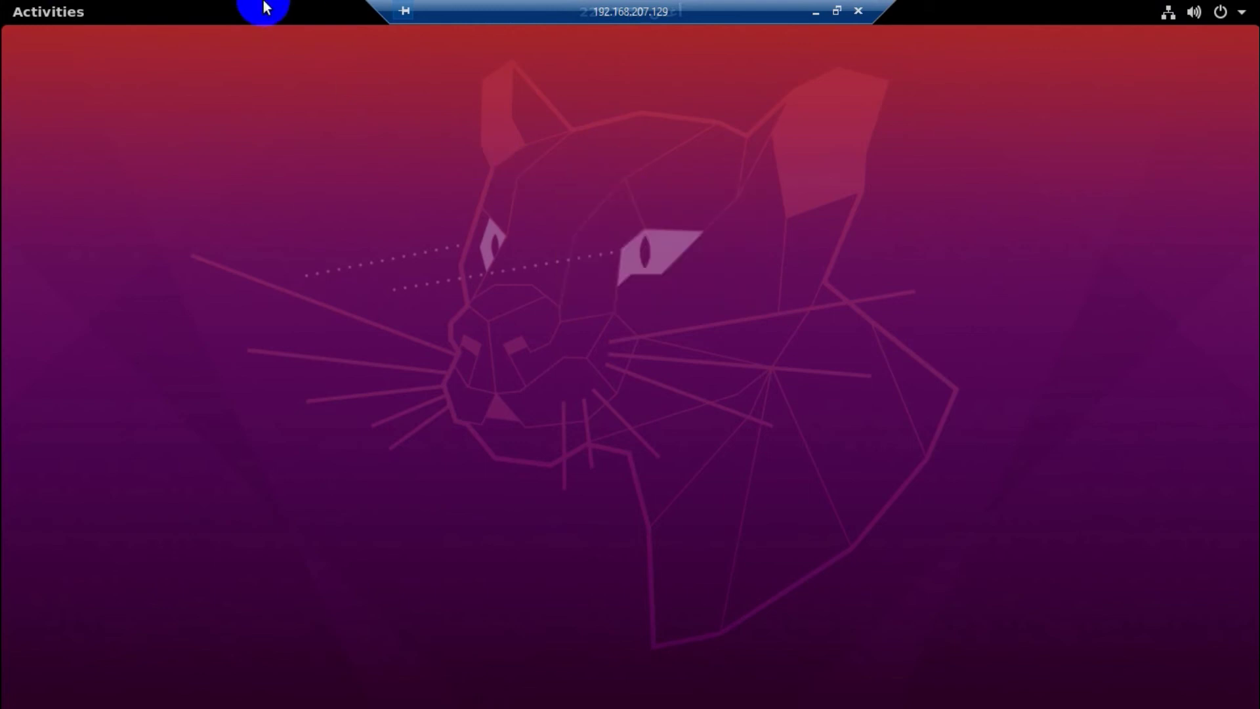
click(27, 10)
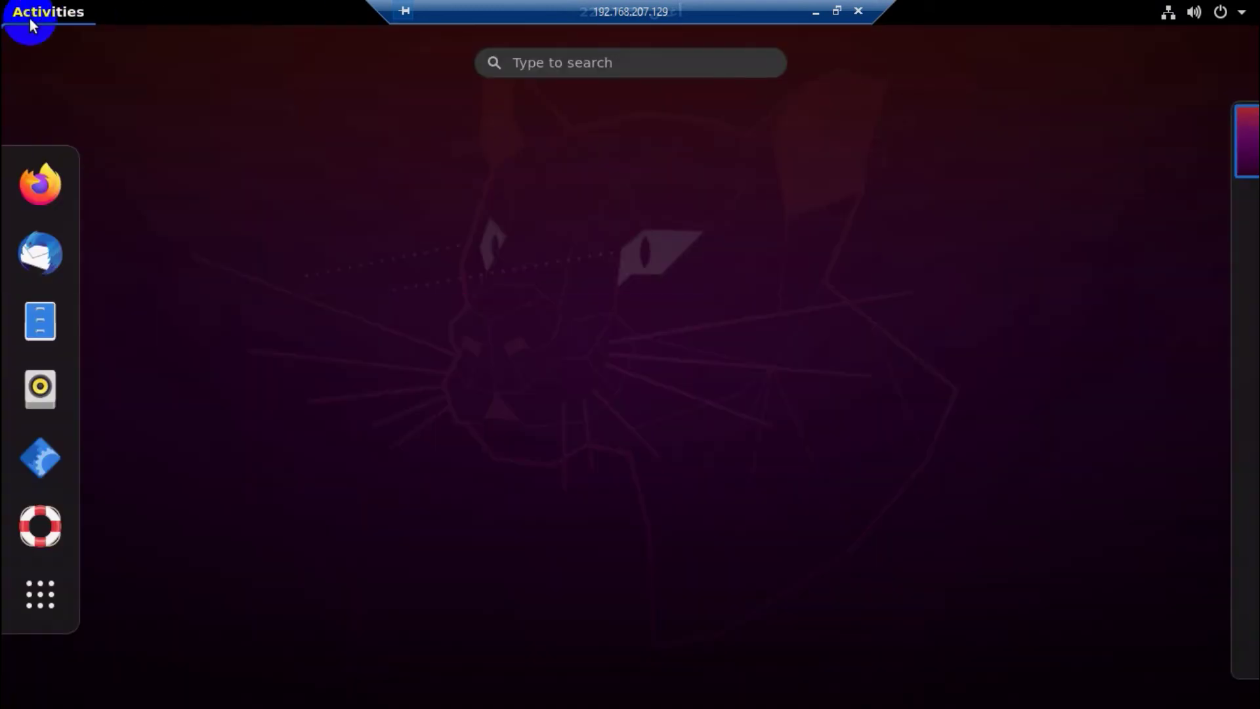
click(41, 186)
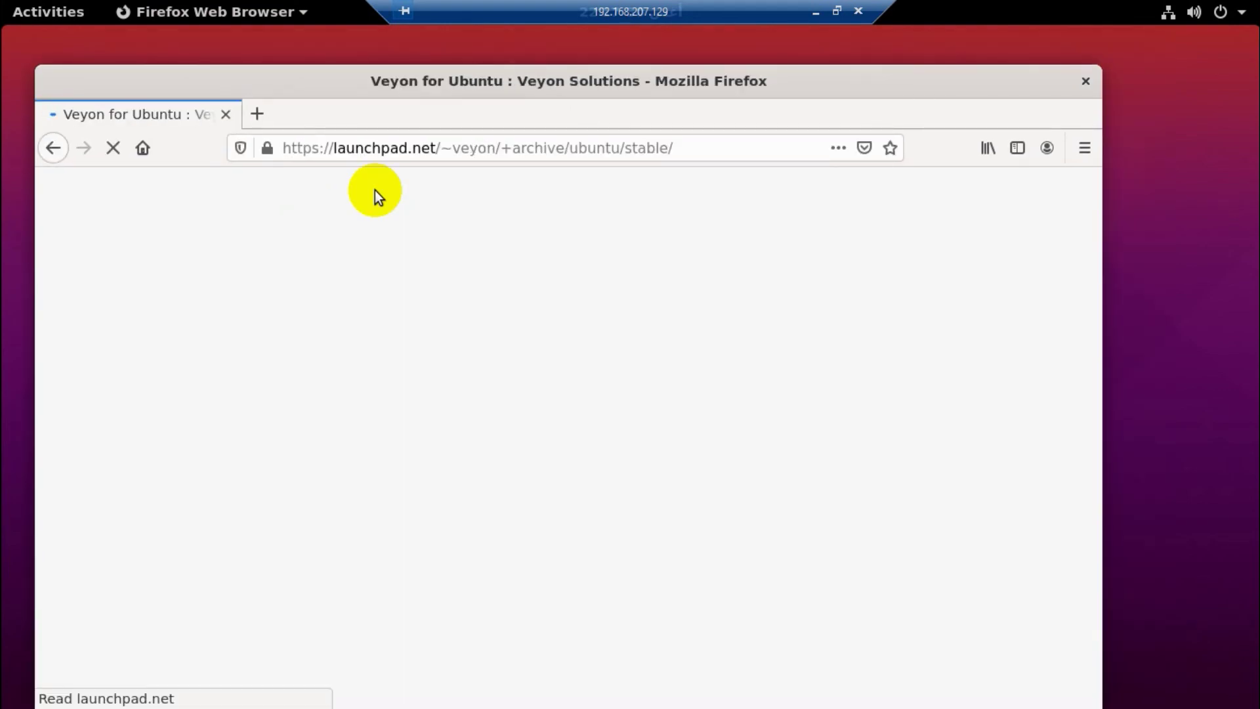
Load google.com in a new Firefox tab beside the Veyon for Ubuntu page.
click(260, 113)
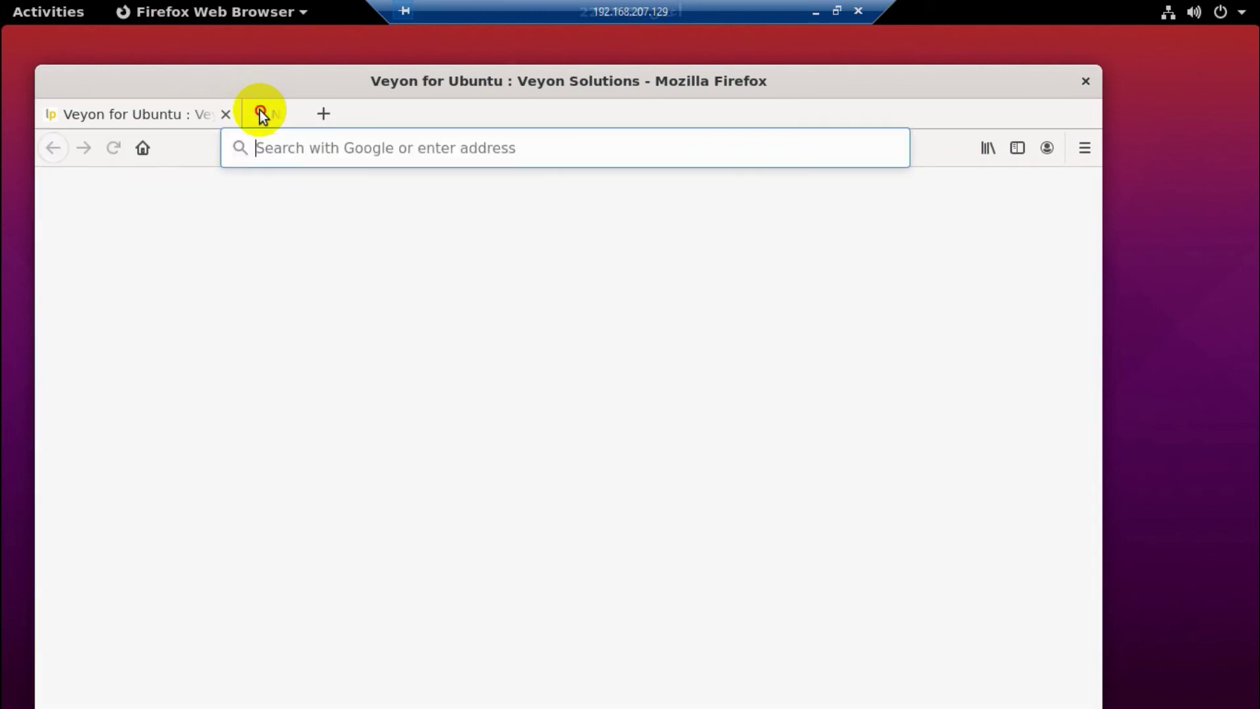
text(go)
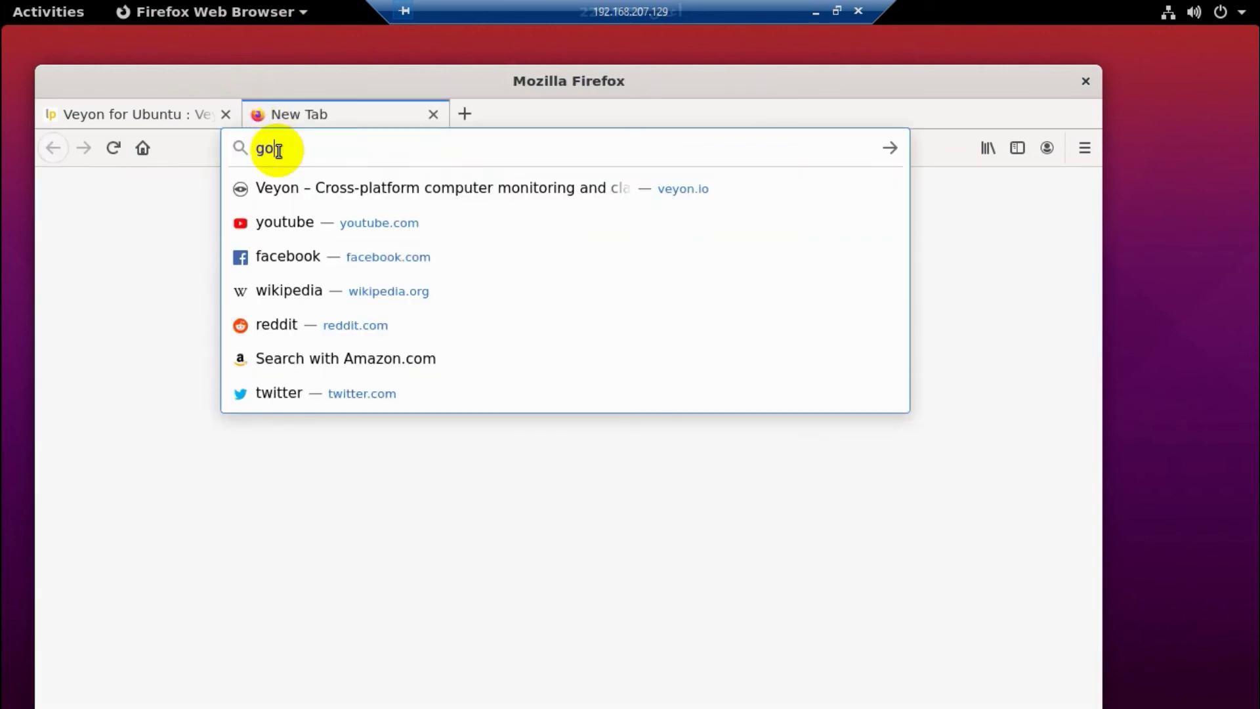
text(ogle.com)
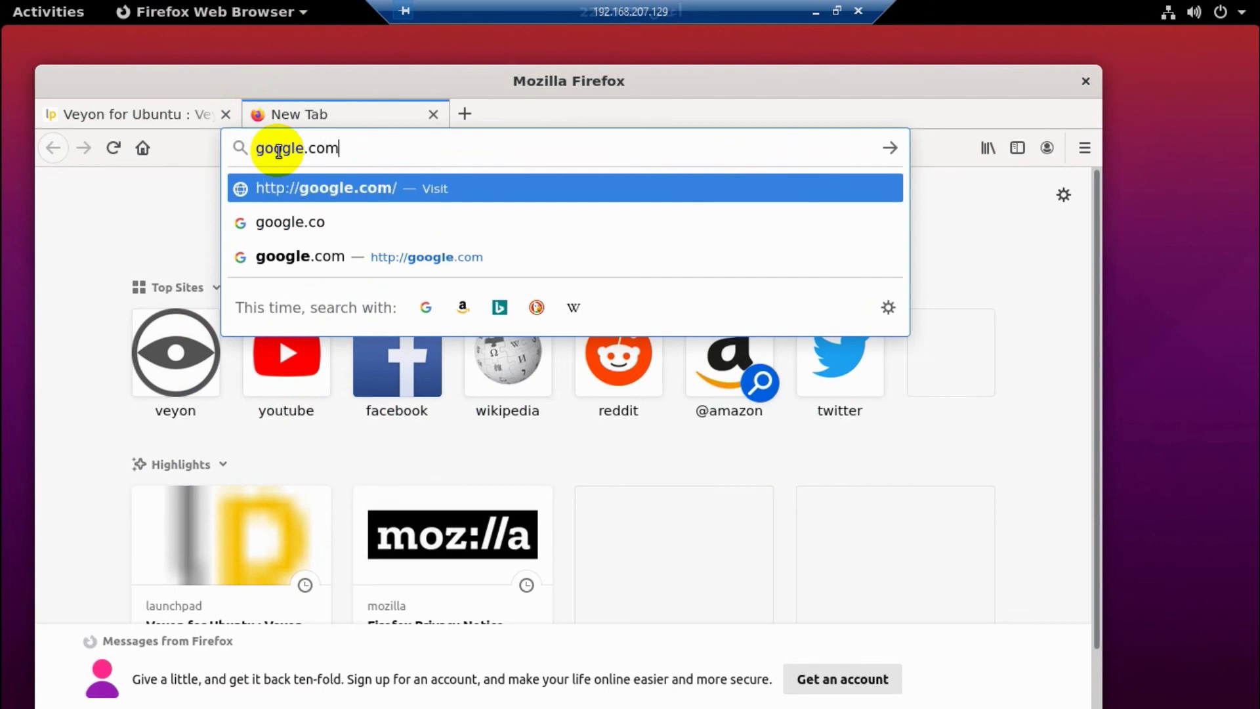
key(Return)
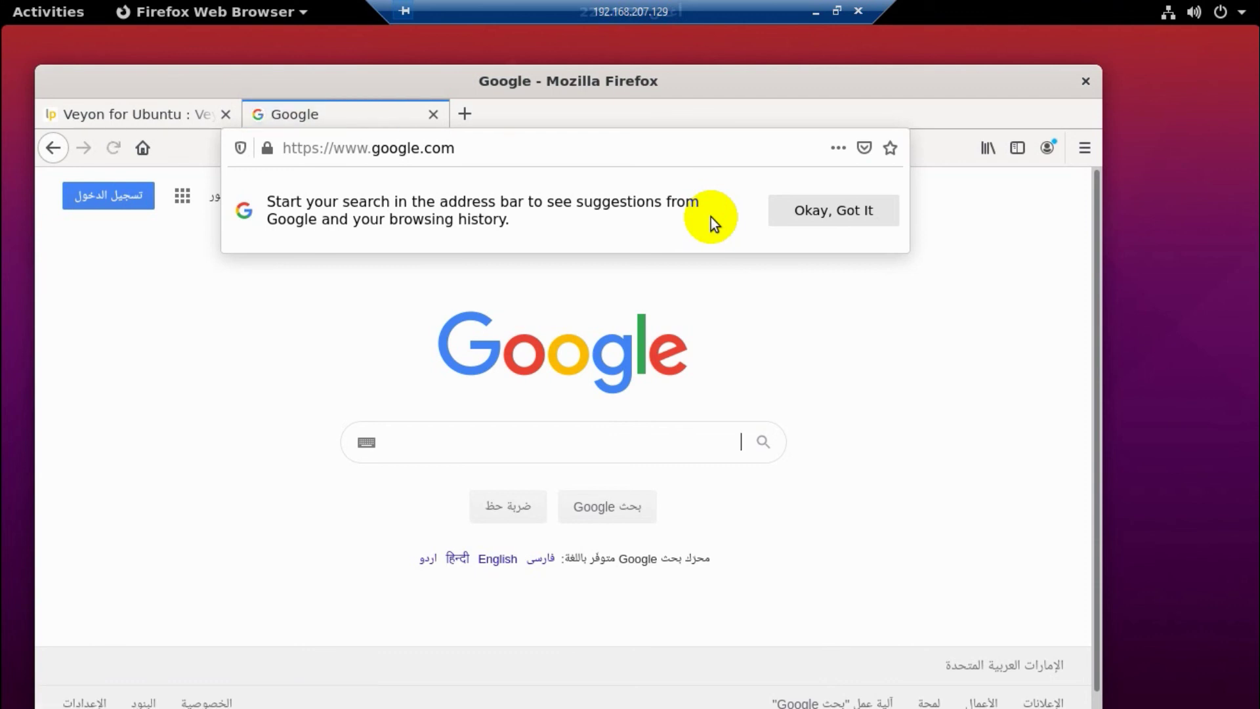
Open a new terminal window and close Firefox with both its tabs.
key(ctrl+alt+t)
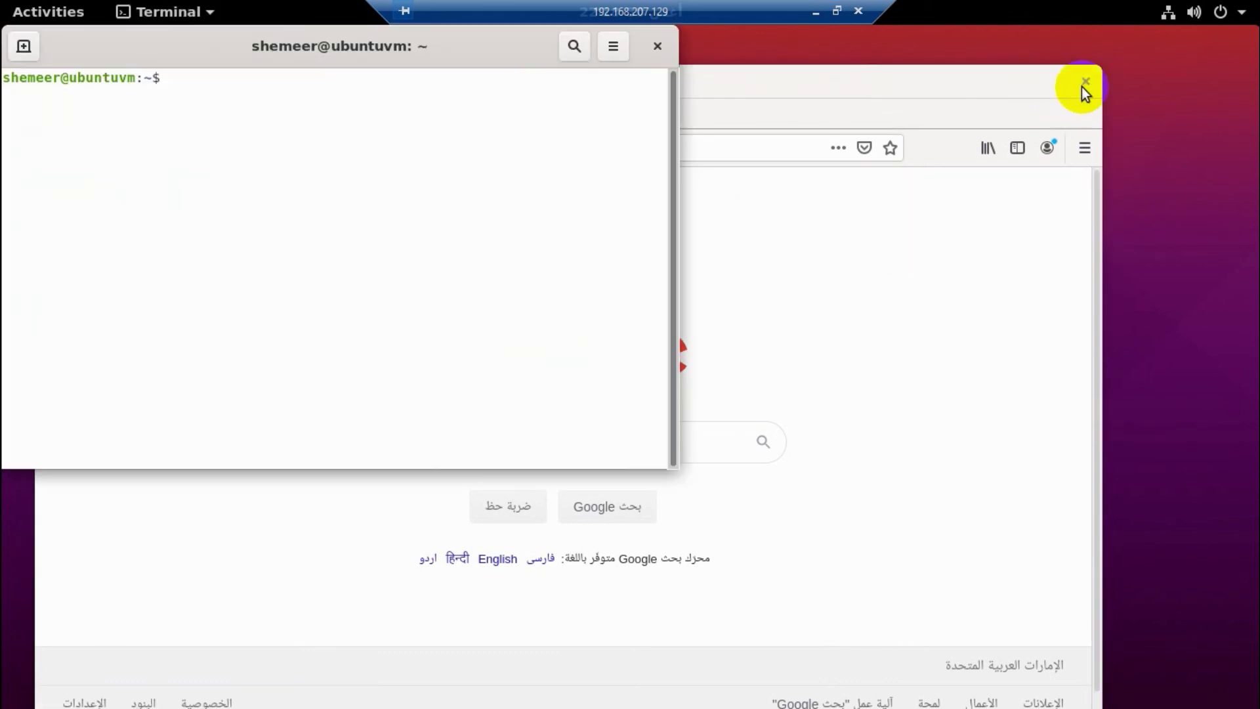
click(1084, 85)
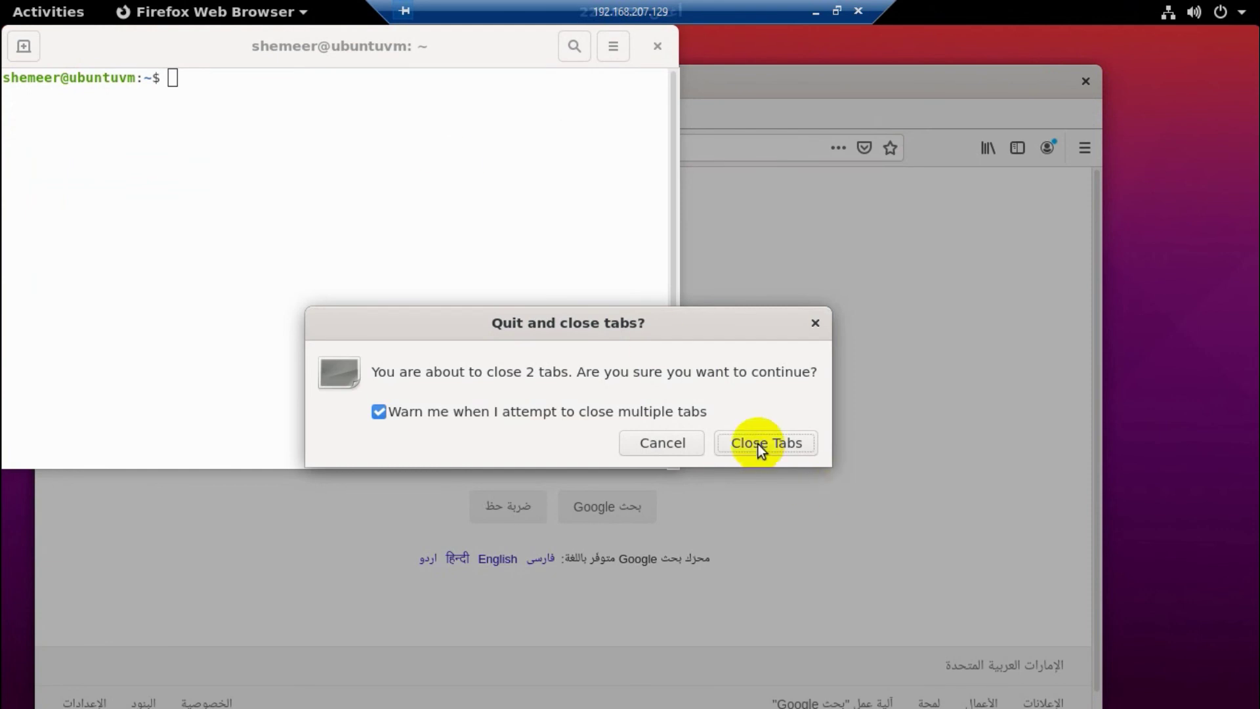
click(758, 444)
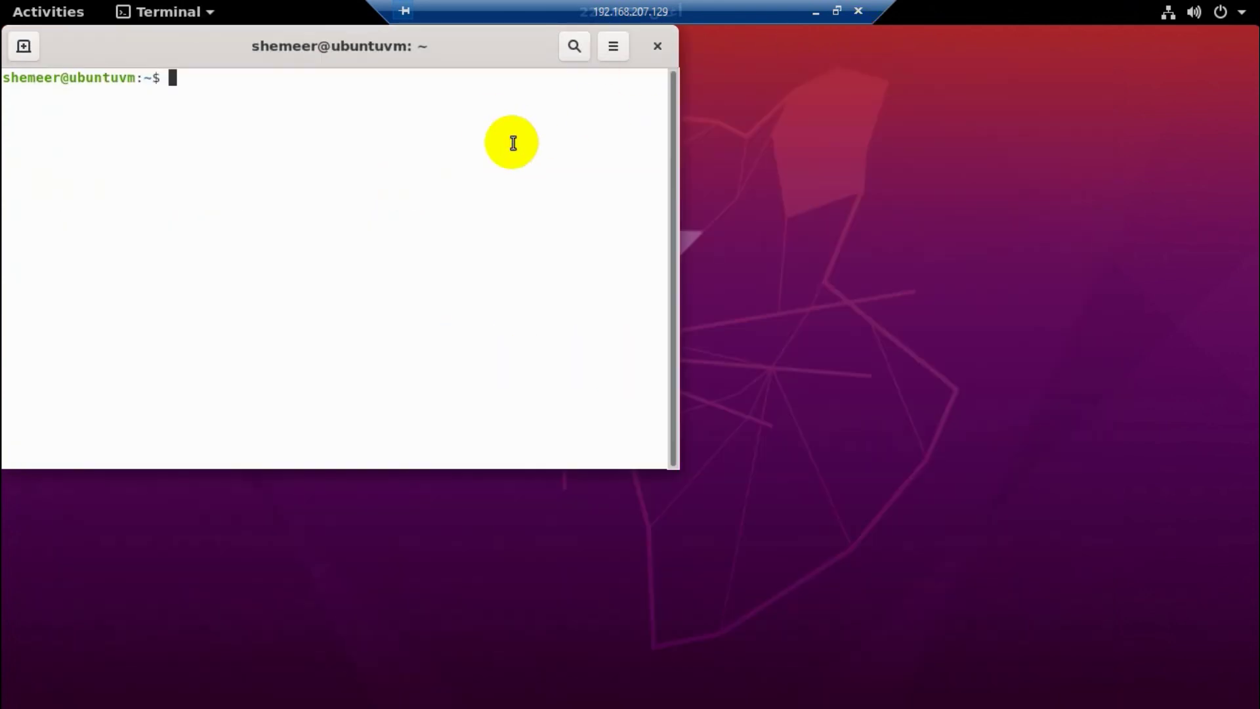
Run ip a and select the ens33 address 192.168.207.129 in the output.
text(ip a)
key(Return)
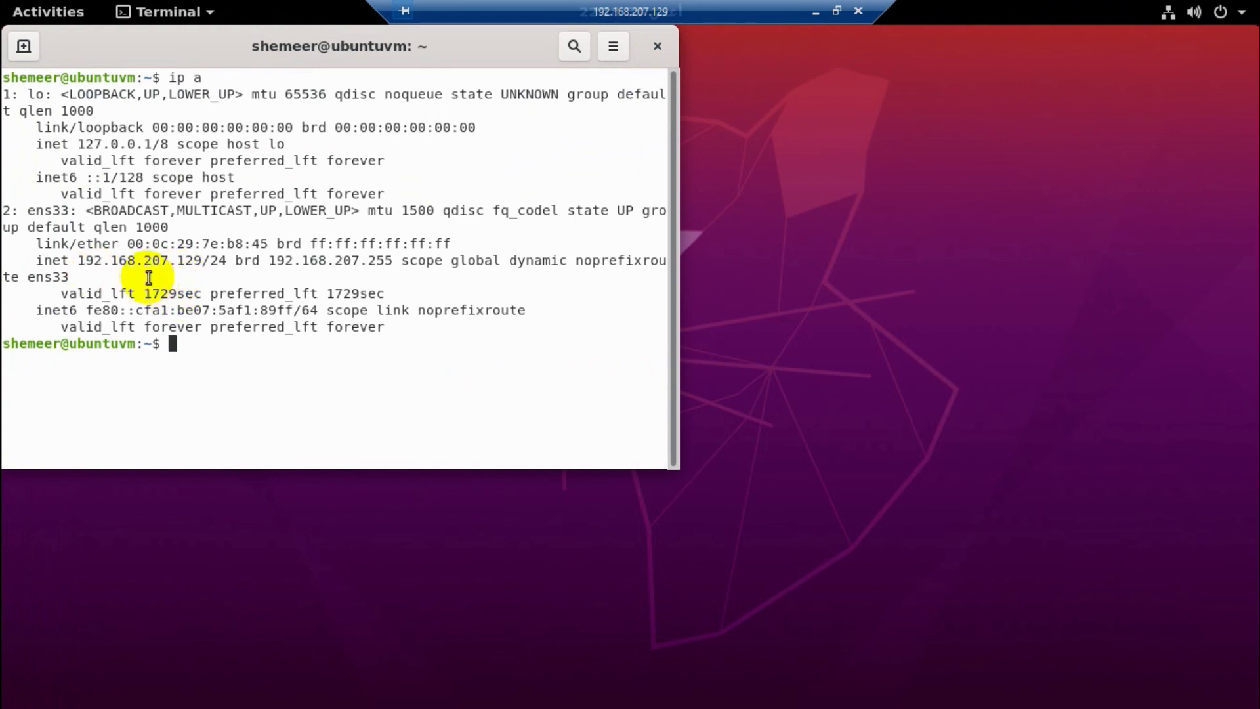
drag(201, 260, 79, 260)
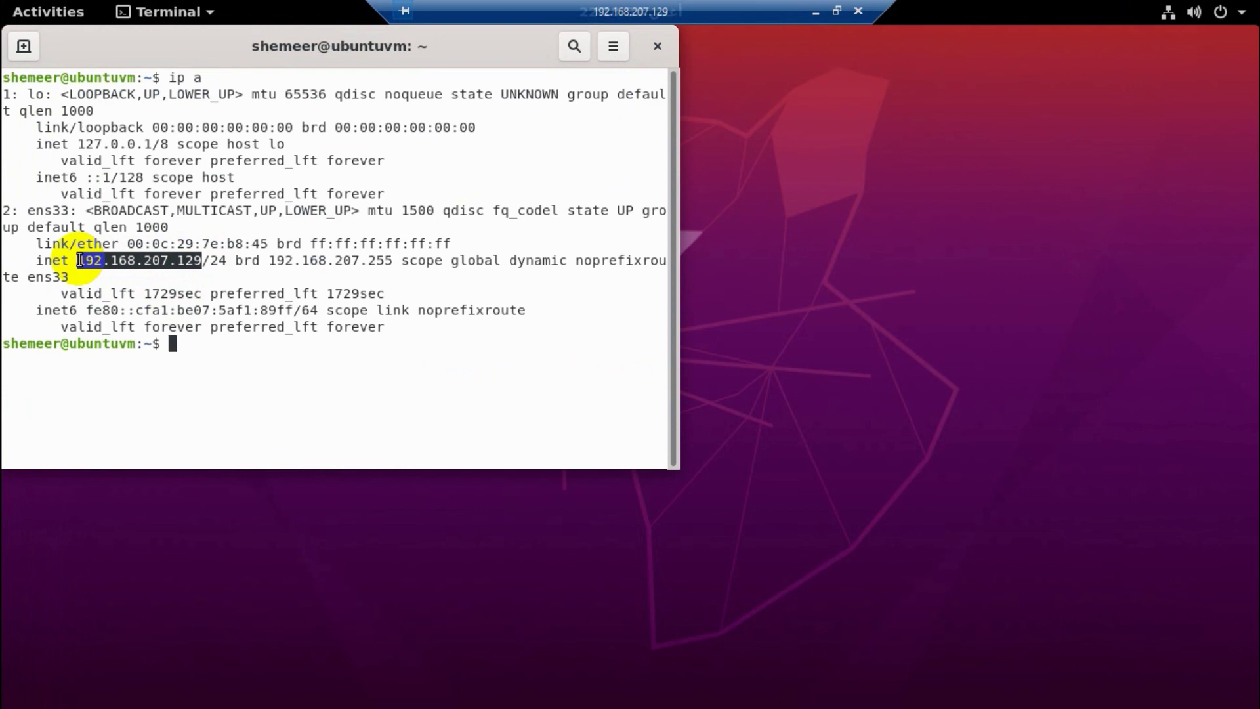
text(~)
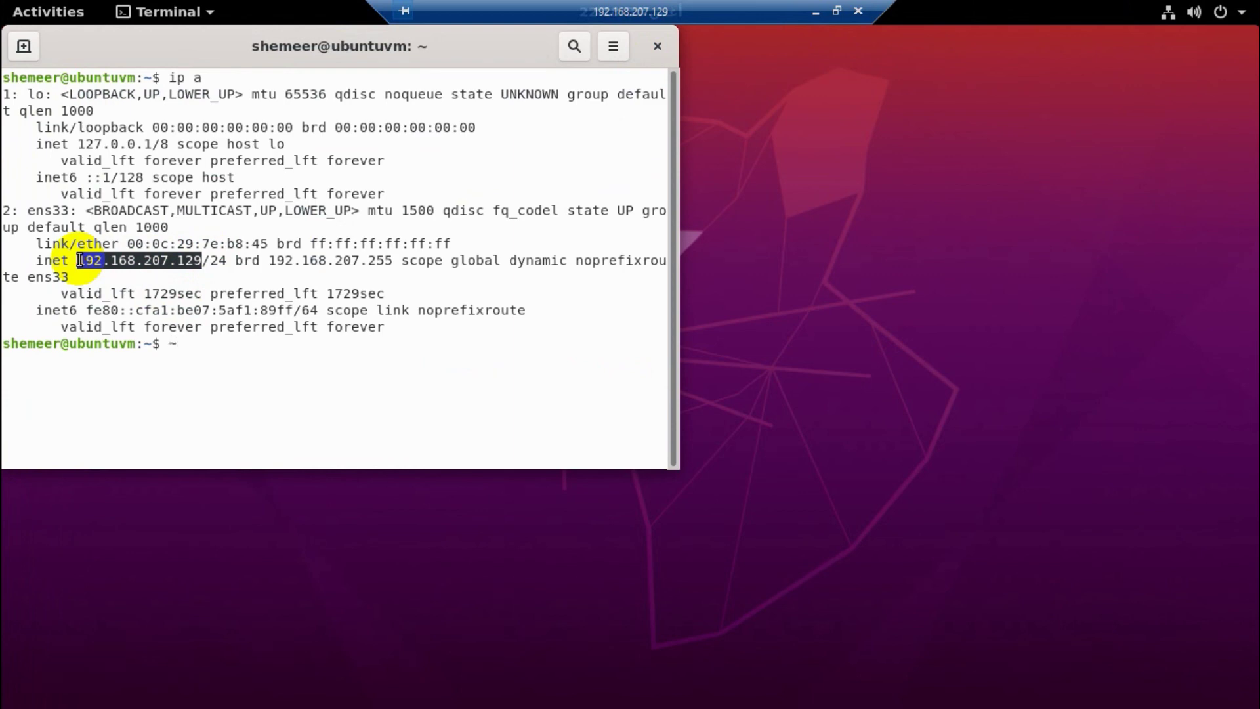